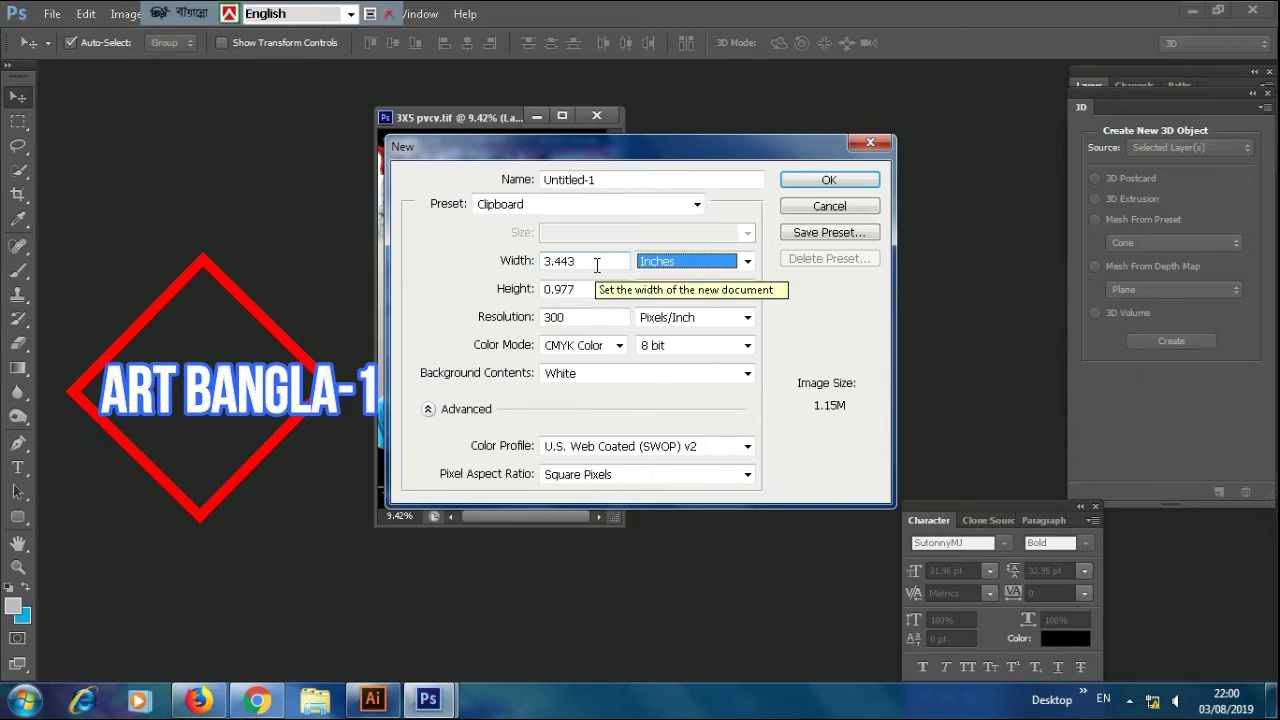
Create a new CMYK document 36 inches wide and 60 inches high at a resolution of 72 pixels per inch.
double_click(597, 265)
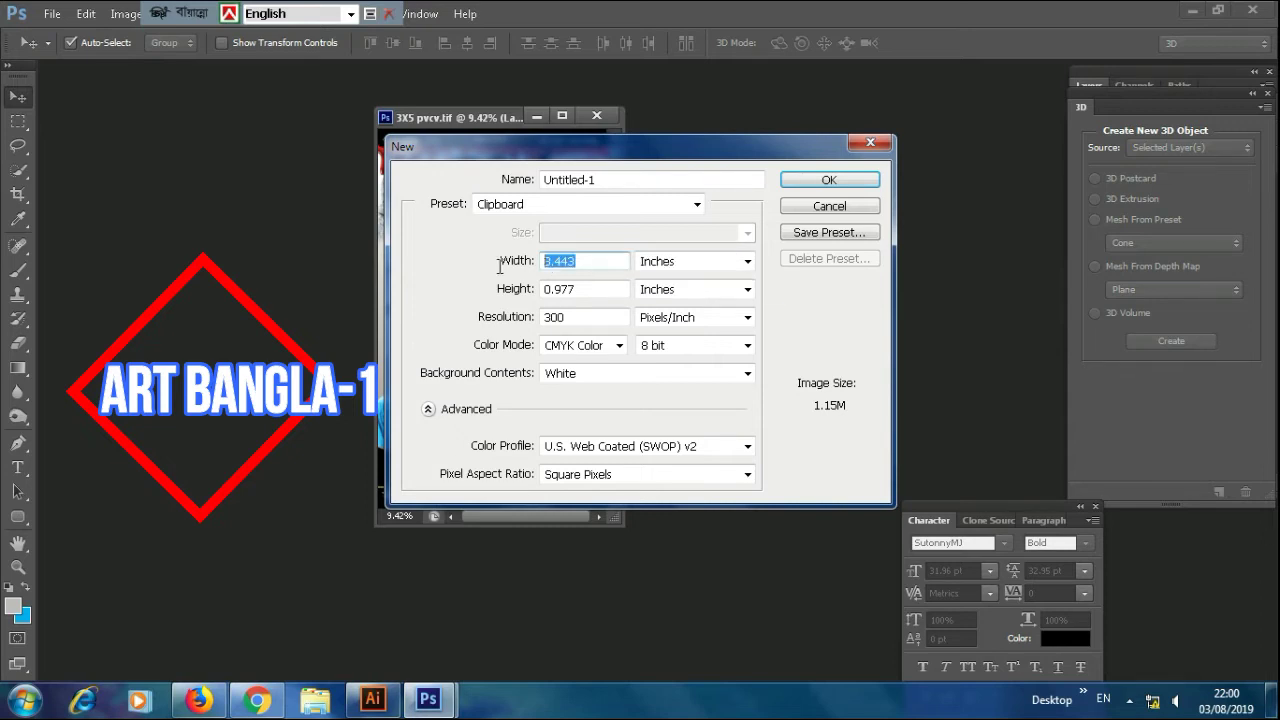
text(36)
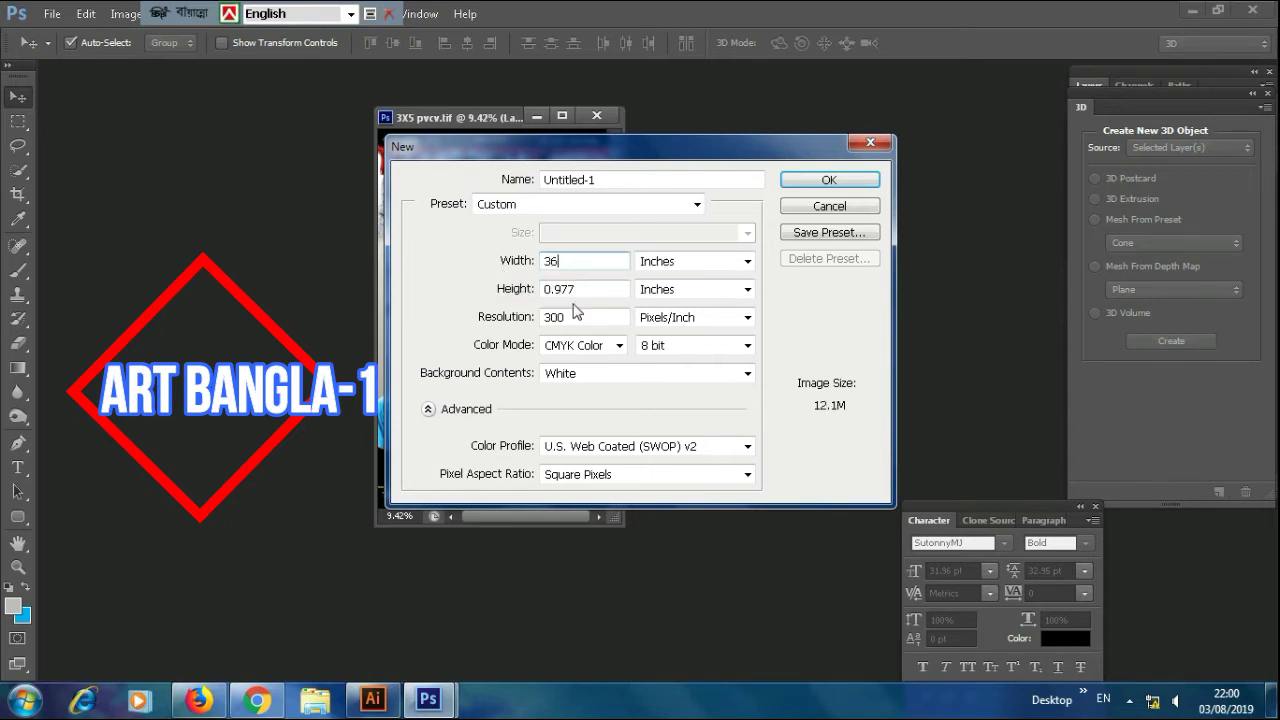
double_click(585, 292)
text(60)
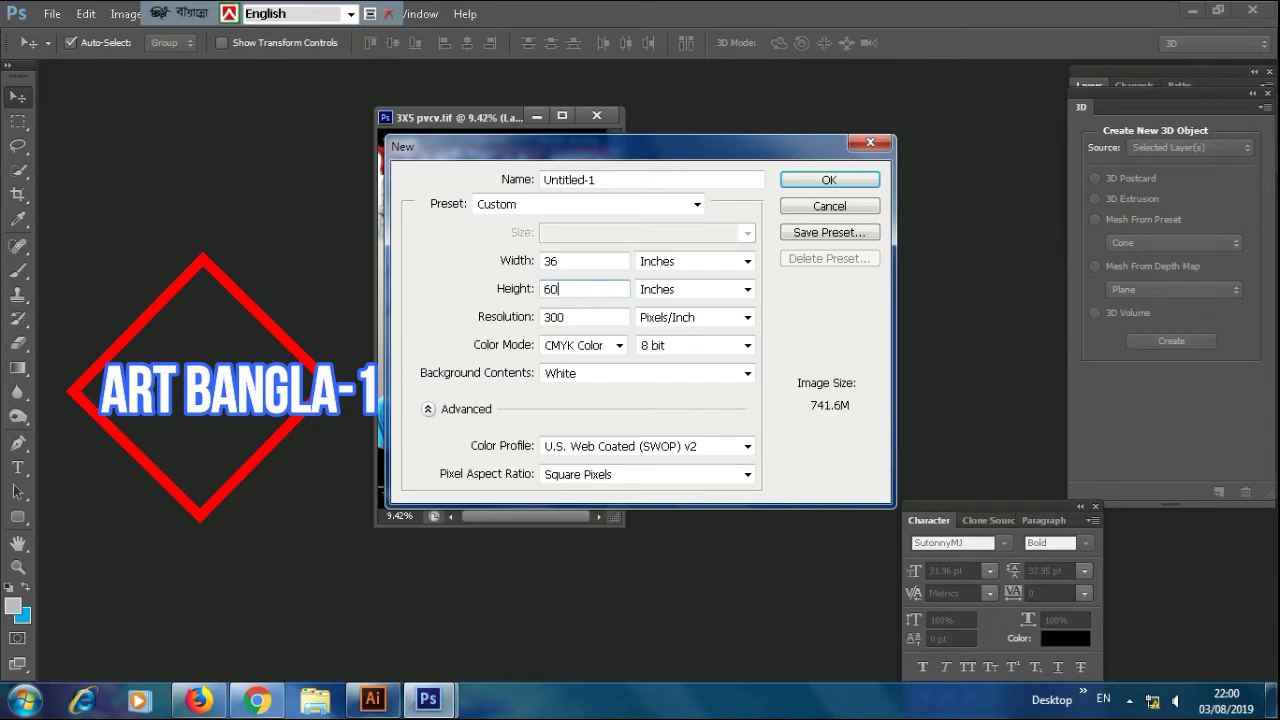
key(Tab)
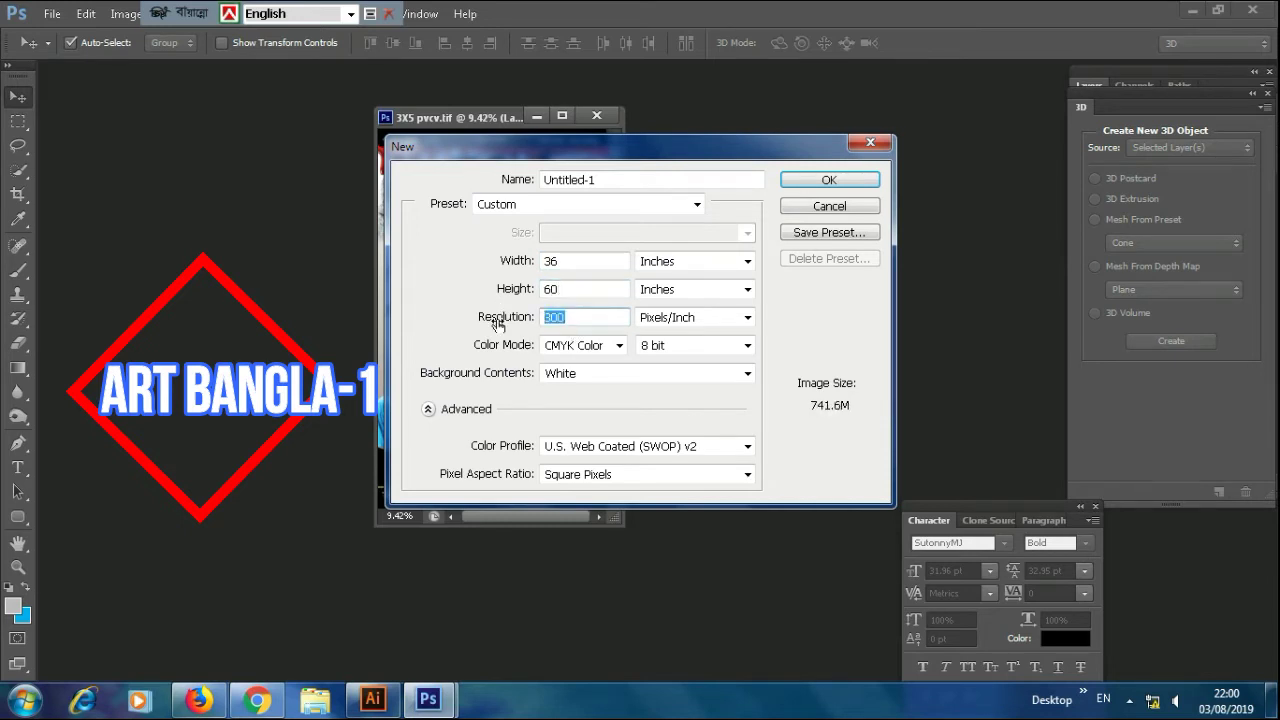
text(72)
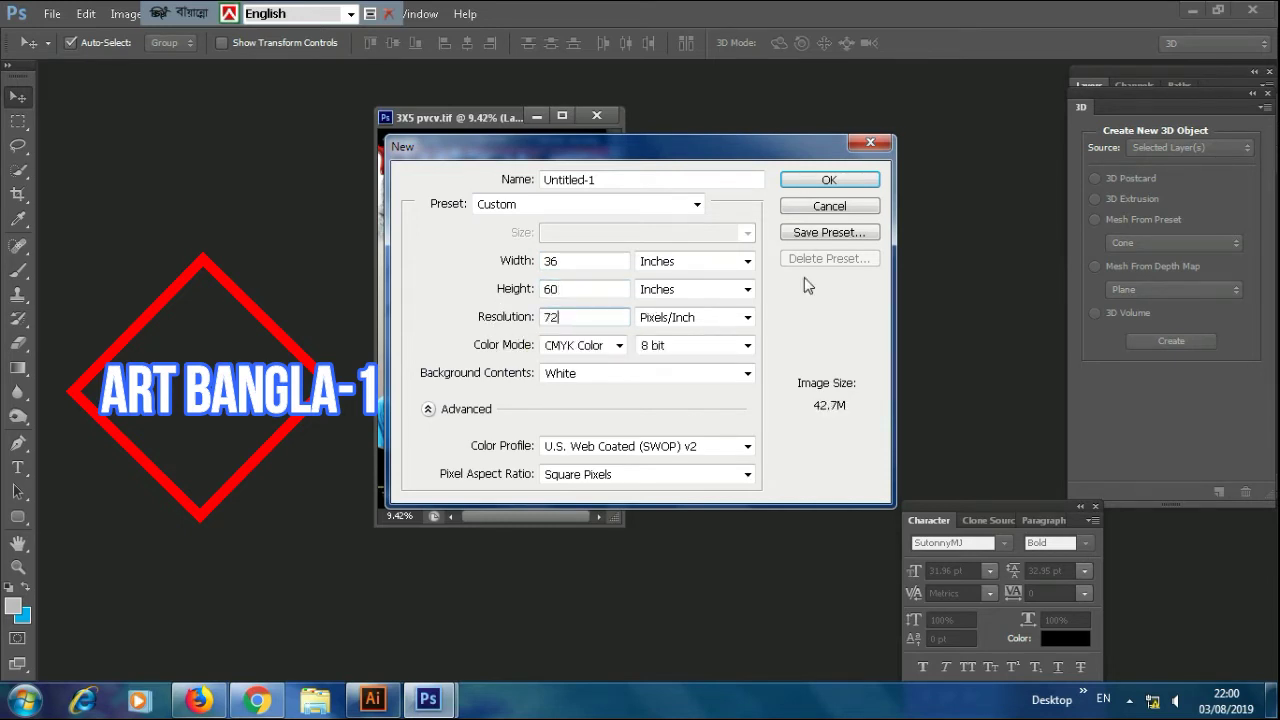
click(829, 182)
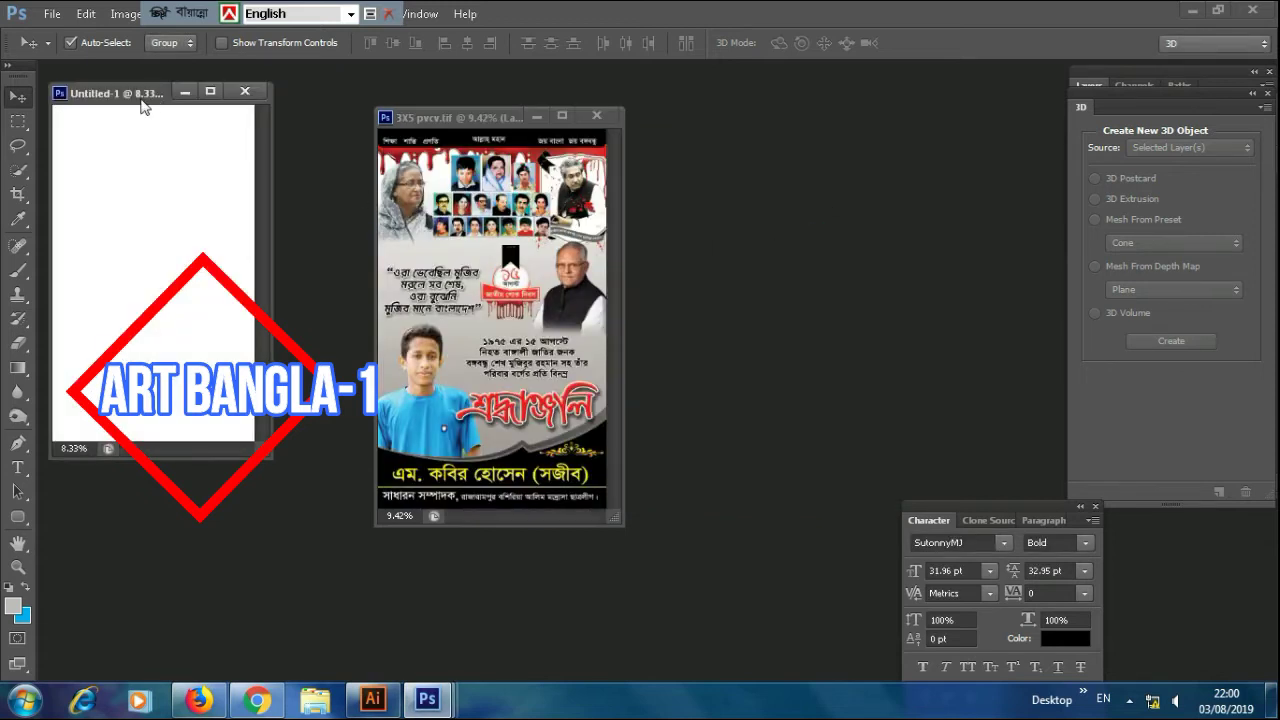
Place the blank document's window beside the 3X5 poster and match its zoom of 9.42%.
drag(136, 100, 250, 129)
drag(373, 152, 734, 134)
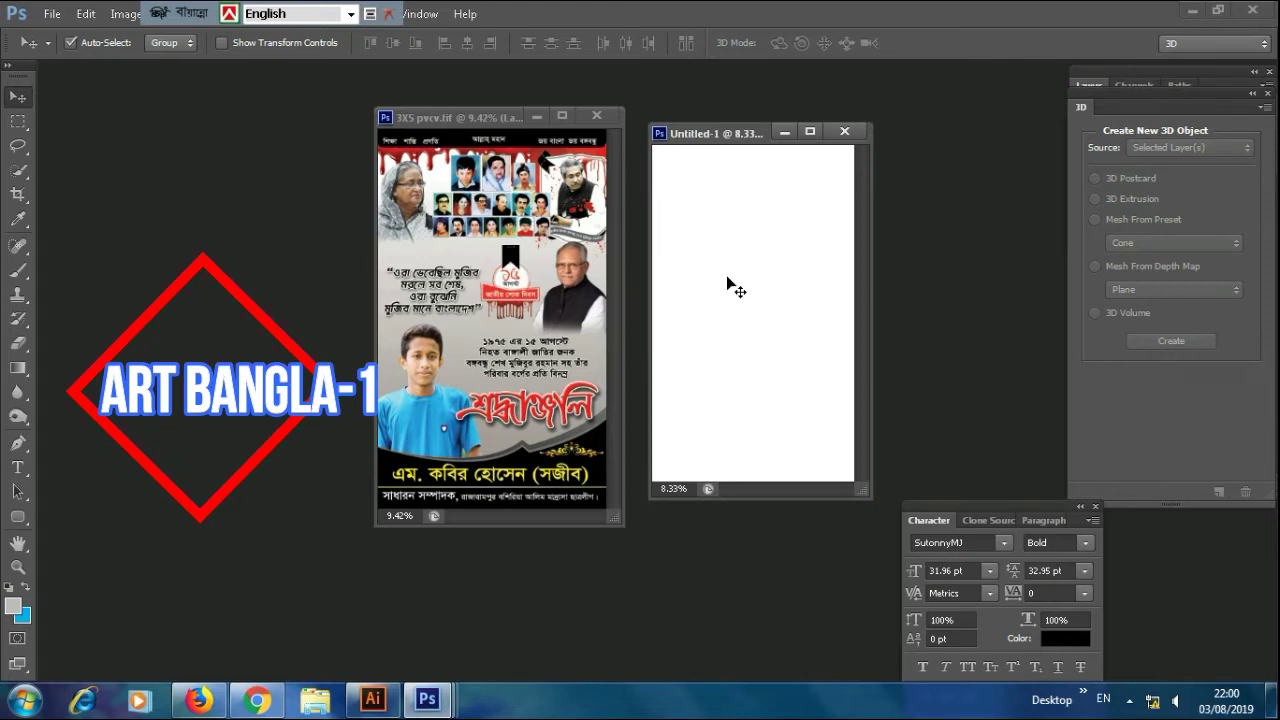
scroll(736, 289, up, 1)
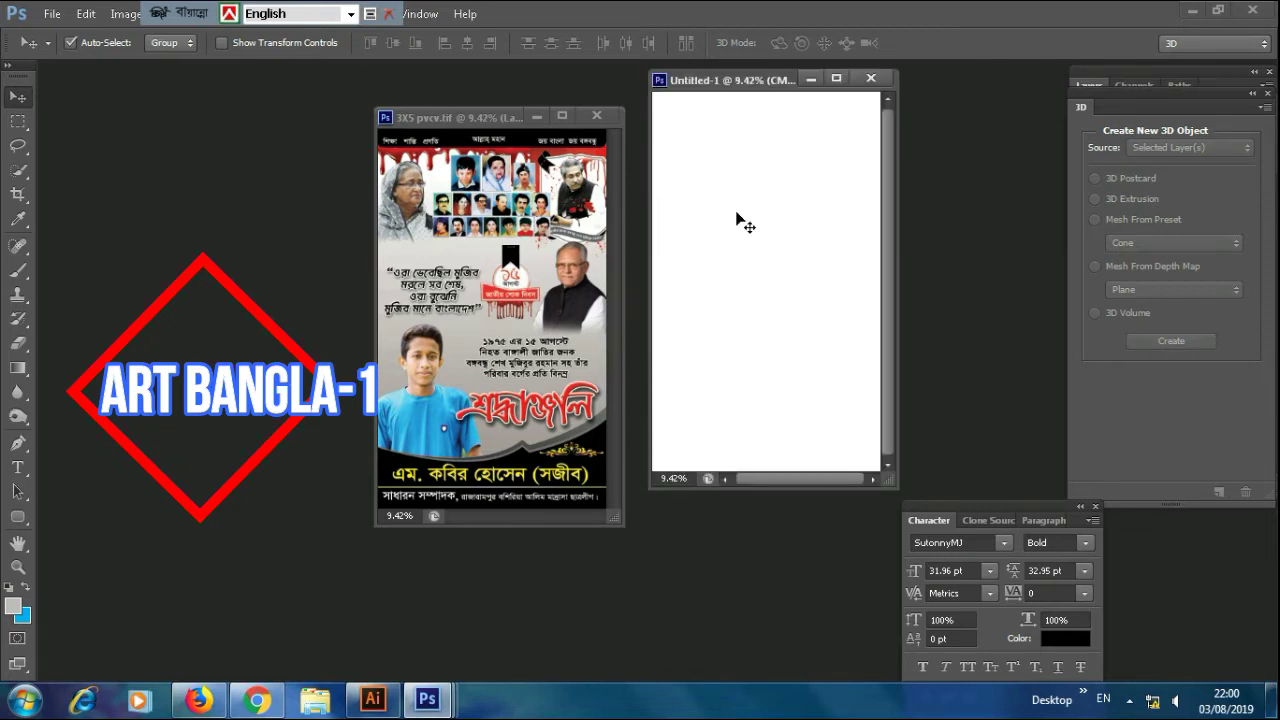
drag(728, 82, 724, 118)
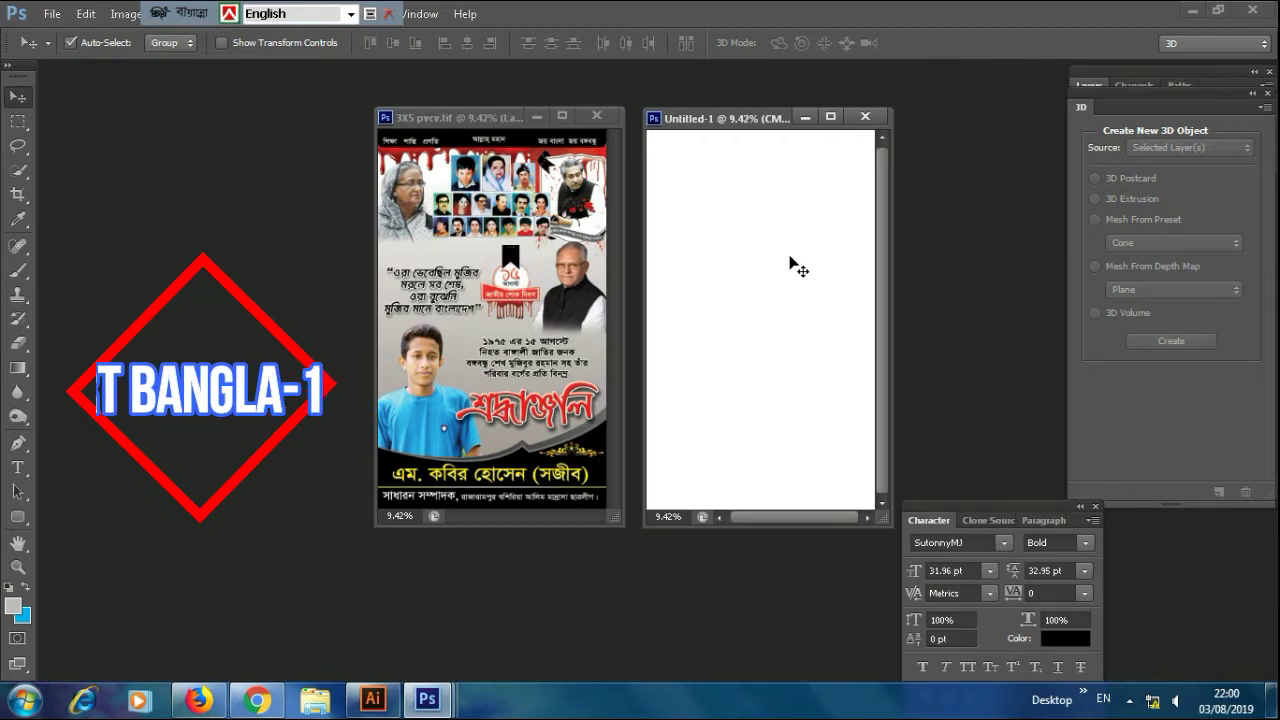
Paste the poster's white-to-grey gradient background into the new document as a layer above the background.
click(1087, 82)
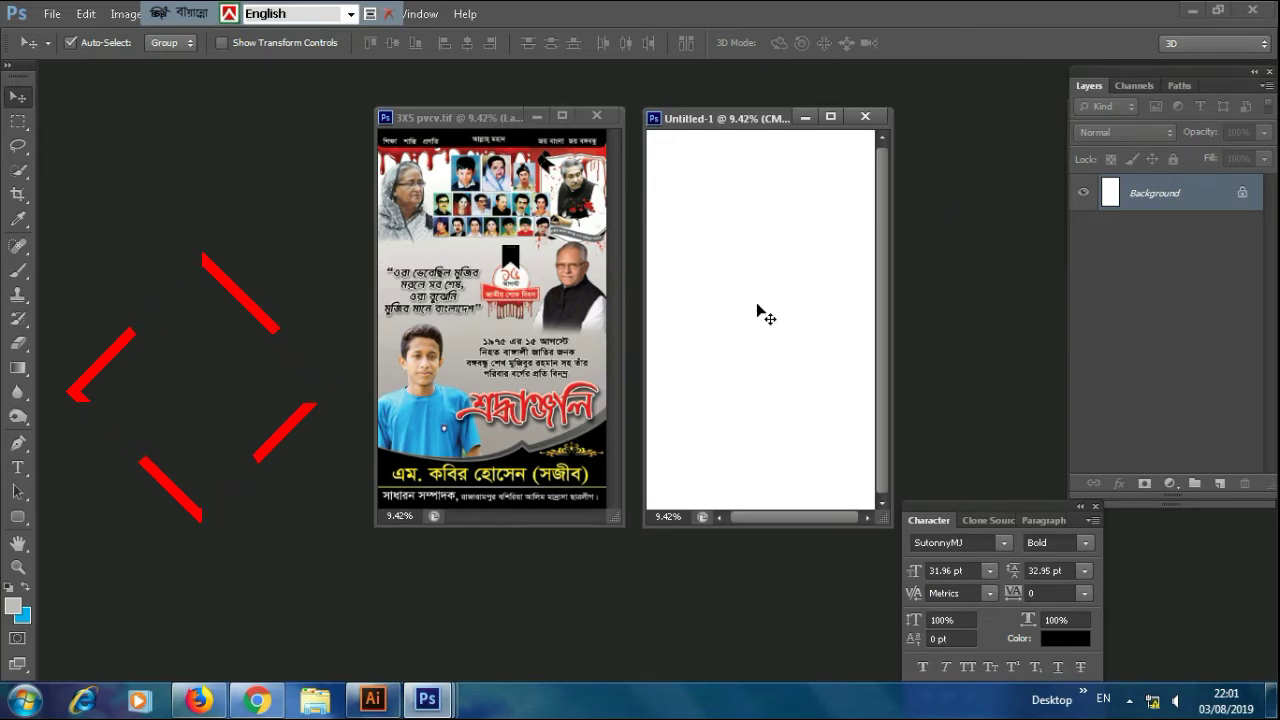
key(ctrl+v)
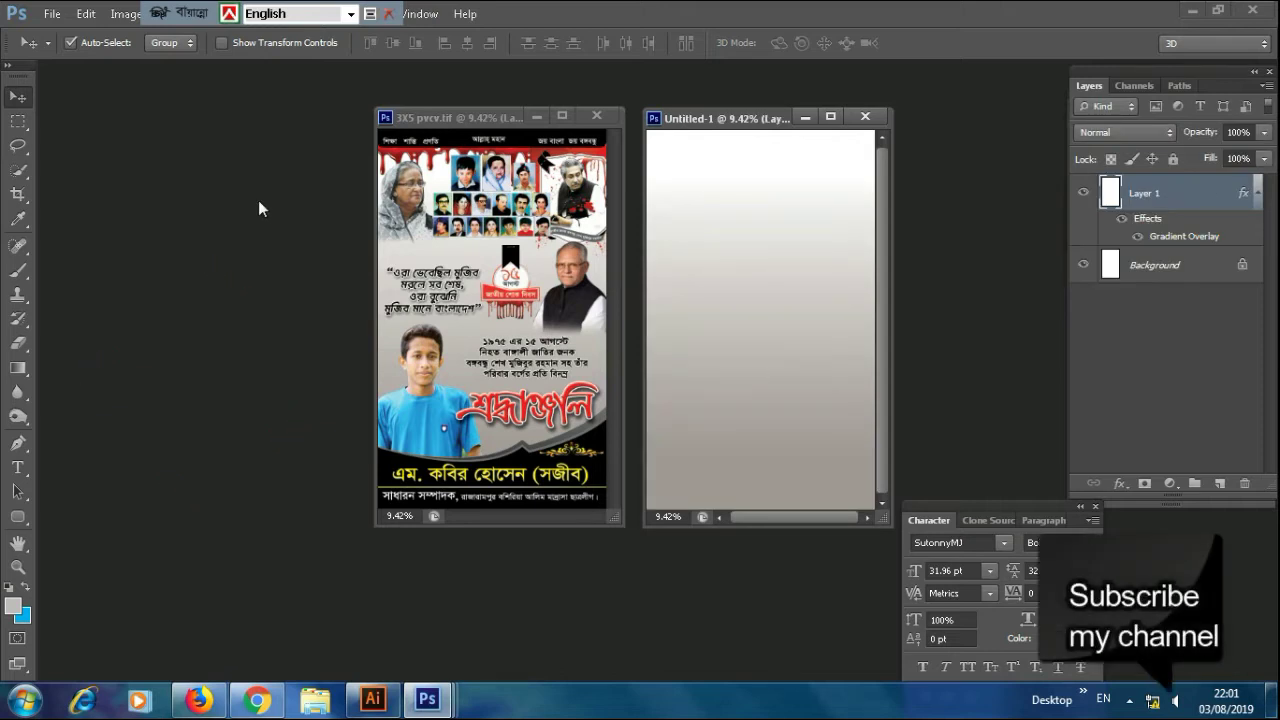
click(397, 157)
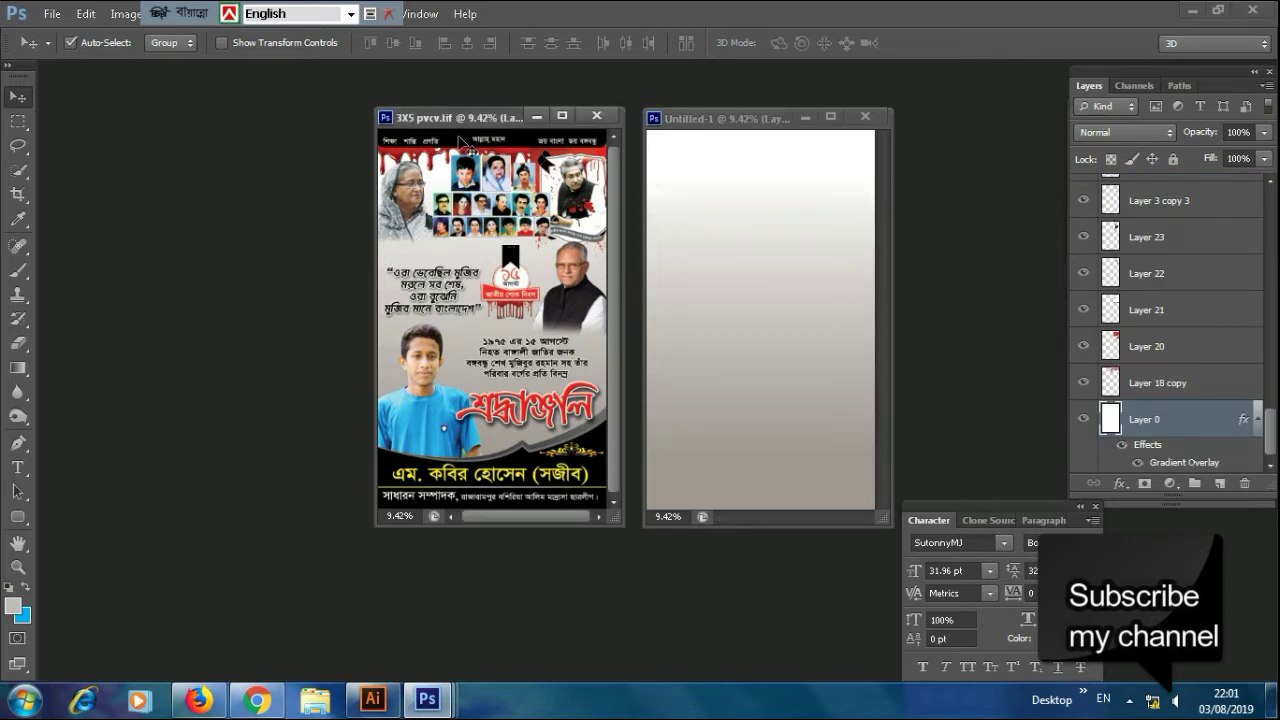
Draw a solid blue rectangle about 2657 × 234 px across the top of the new document.
click(687, 246)
click(15, 522)
click(80, 518)
drag(651, 142, 882, 165)
click(170, 44)
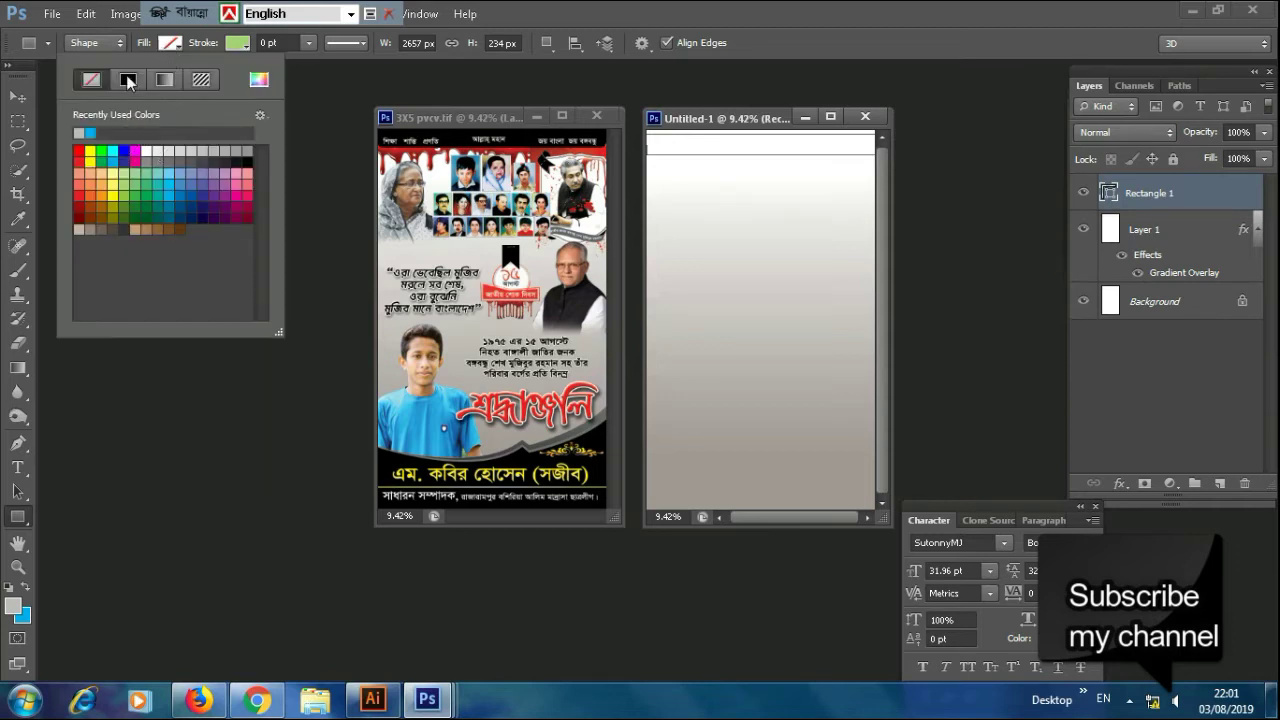
click(128, 80)
click(22, 103)
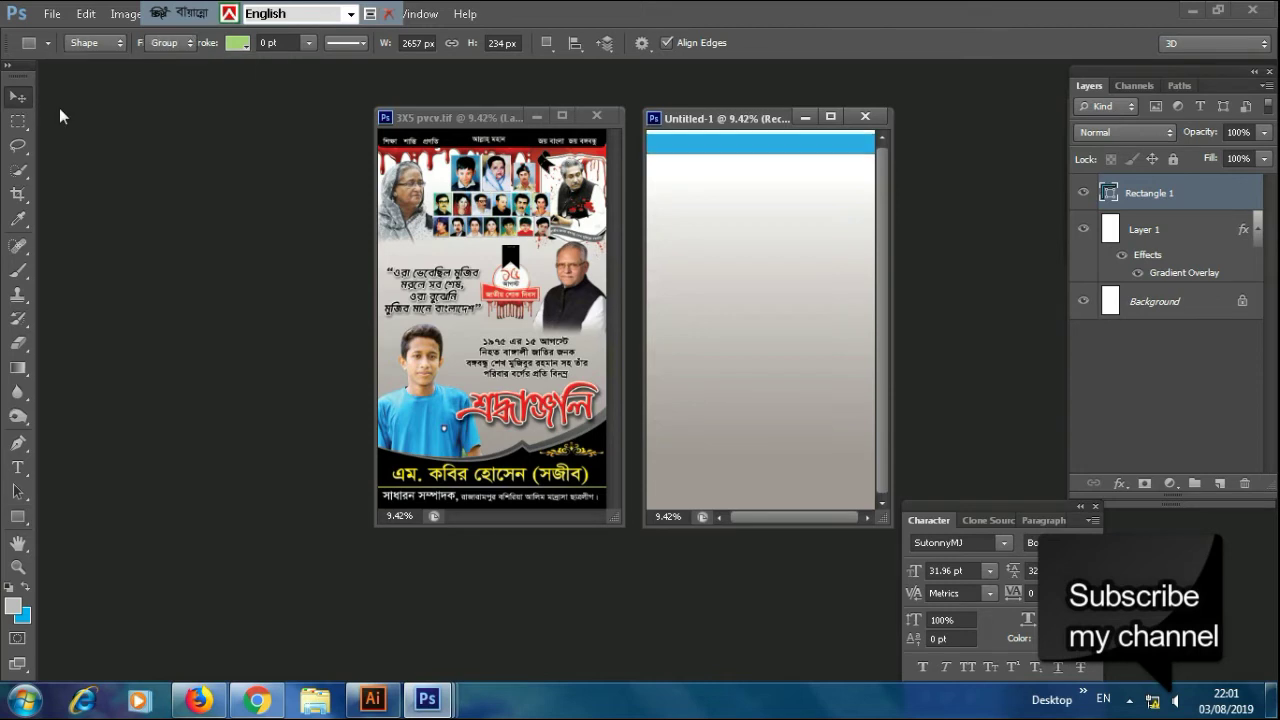
click(22, 103)
Apply a black Color Overlay to the rectangle across the top of the new document.
double_click(1224, 205)
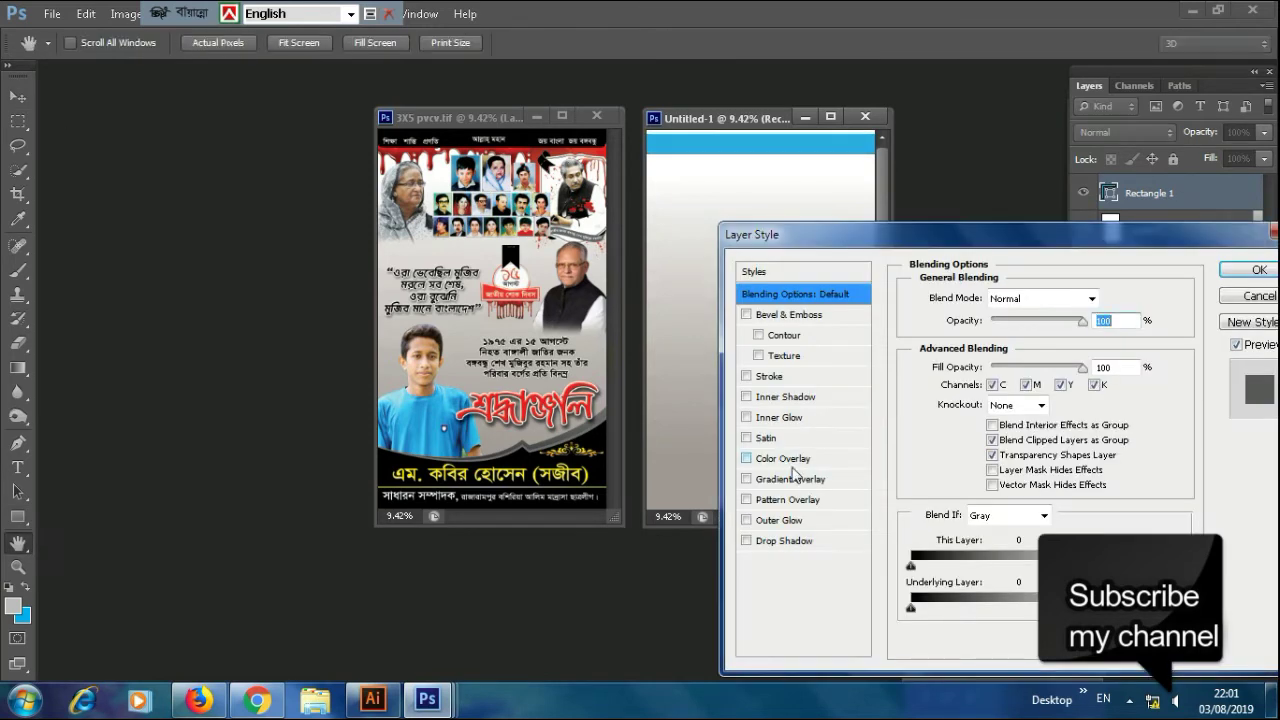
click(782, 458)
click(1110, 299)
click(697, 472)
click(1153, 226)
click(1258, 270)
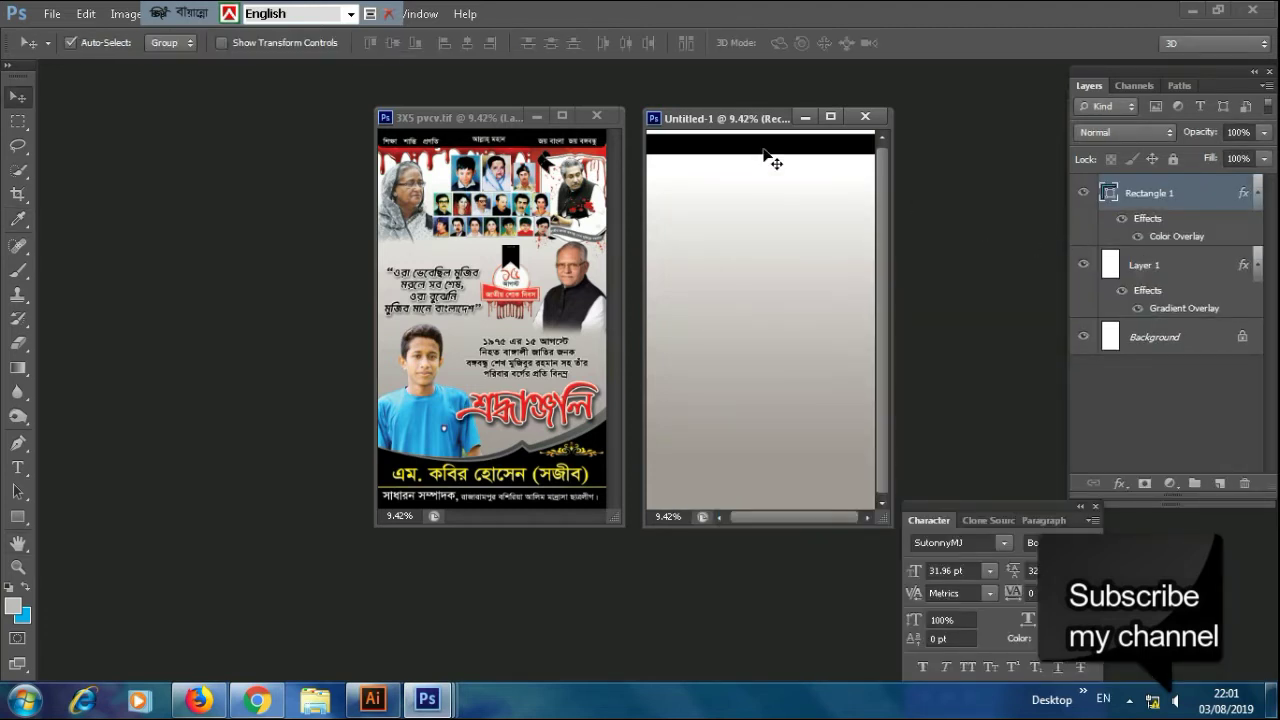
Nudge the black bar up until it meets the top edge of the canvas.
key(shift+Up)
key(shift+Up)
key(shift+Up)
key(shift+Up)
key(shift+Up)
key(shift+Up)
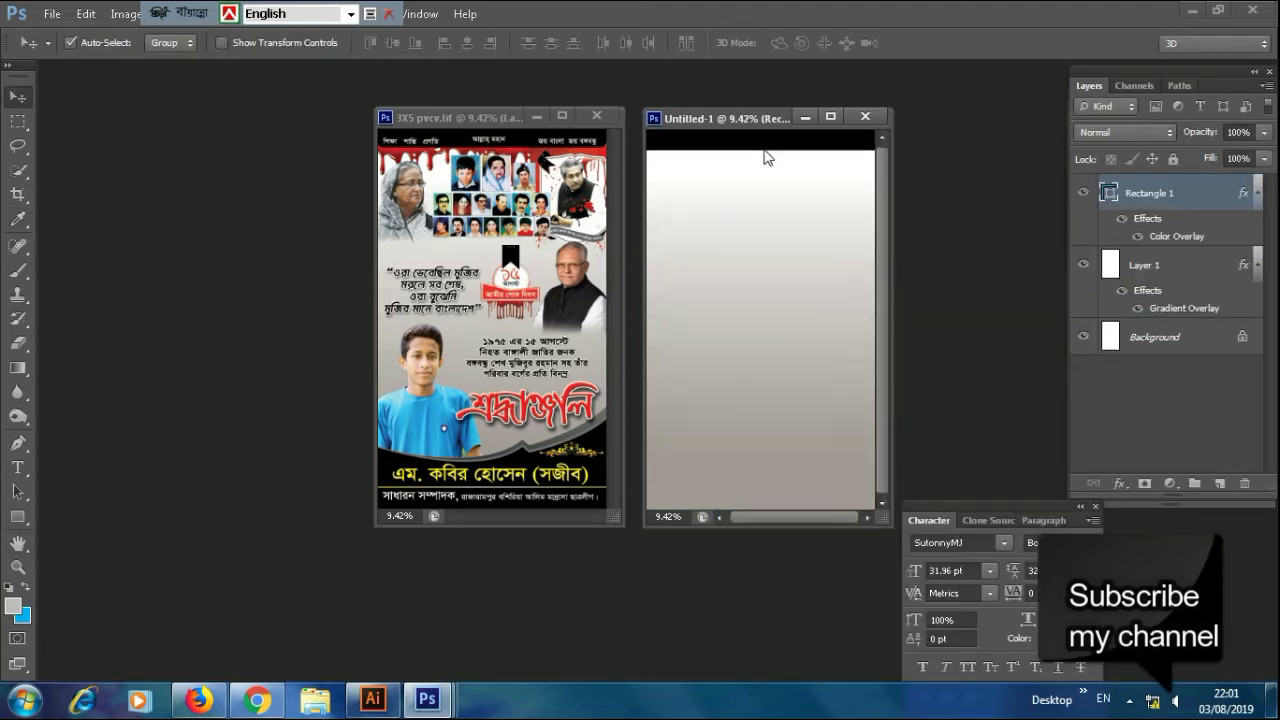
Copy the three linked header texts from the poster onto the black bar and nudge them slightly left and down.
click(411, 143)
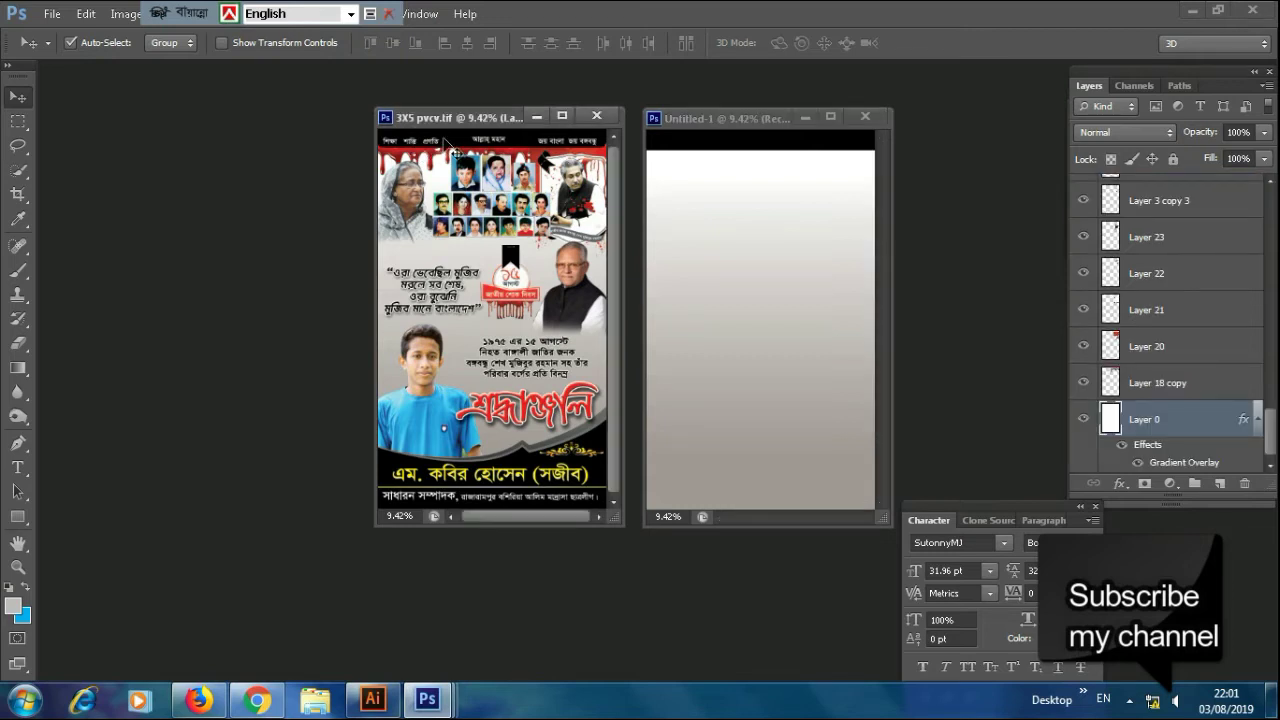
click(411, 143)
drag(410, 143, 692, 148)
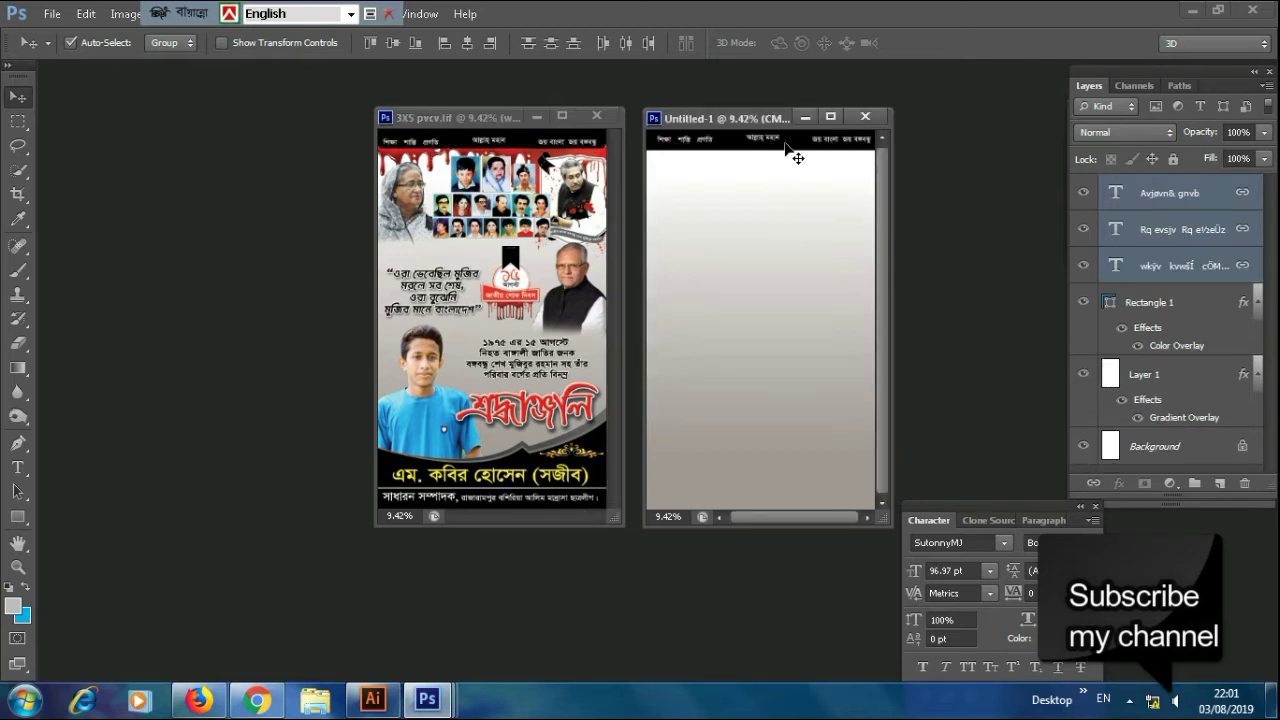
key(shift+Left)
key(shift+Left)
key(shift+Left)
key(shift+Left)
key(shift+Down)
key(shift+Down)
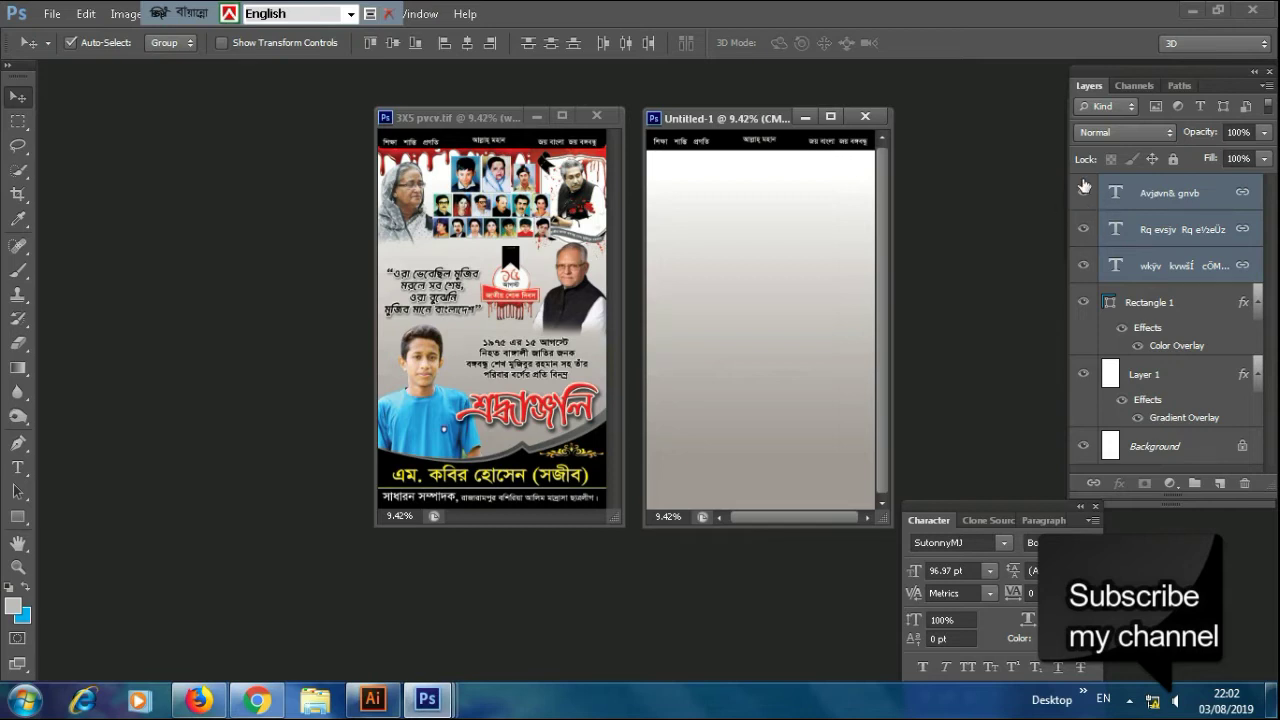
Copy the portrait of the woman in the shawl and the dripping blood border from the poster into the new document.
click(1157, 235)
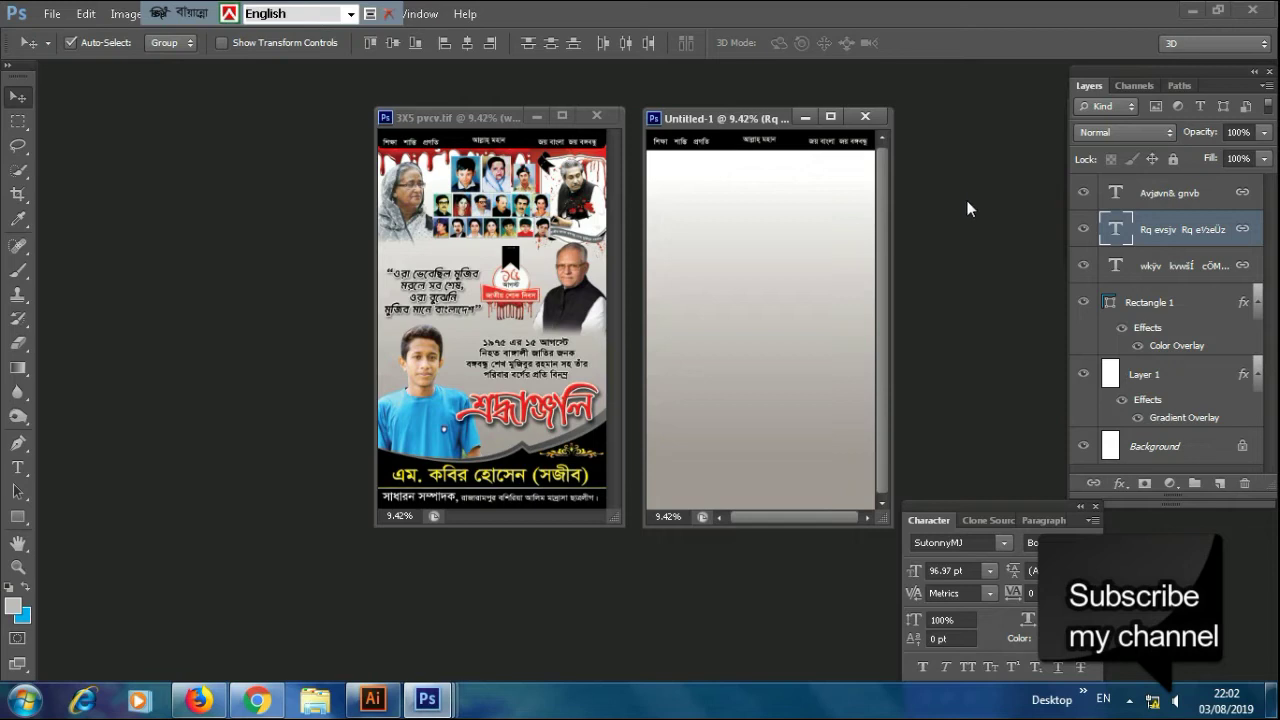
click(410, 203)
drag(410, 204, 674, 197)
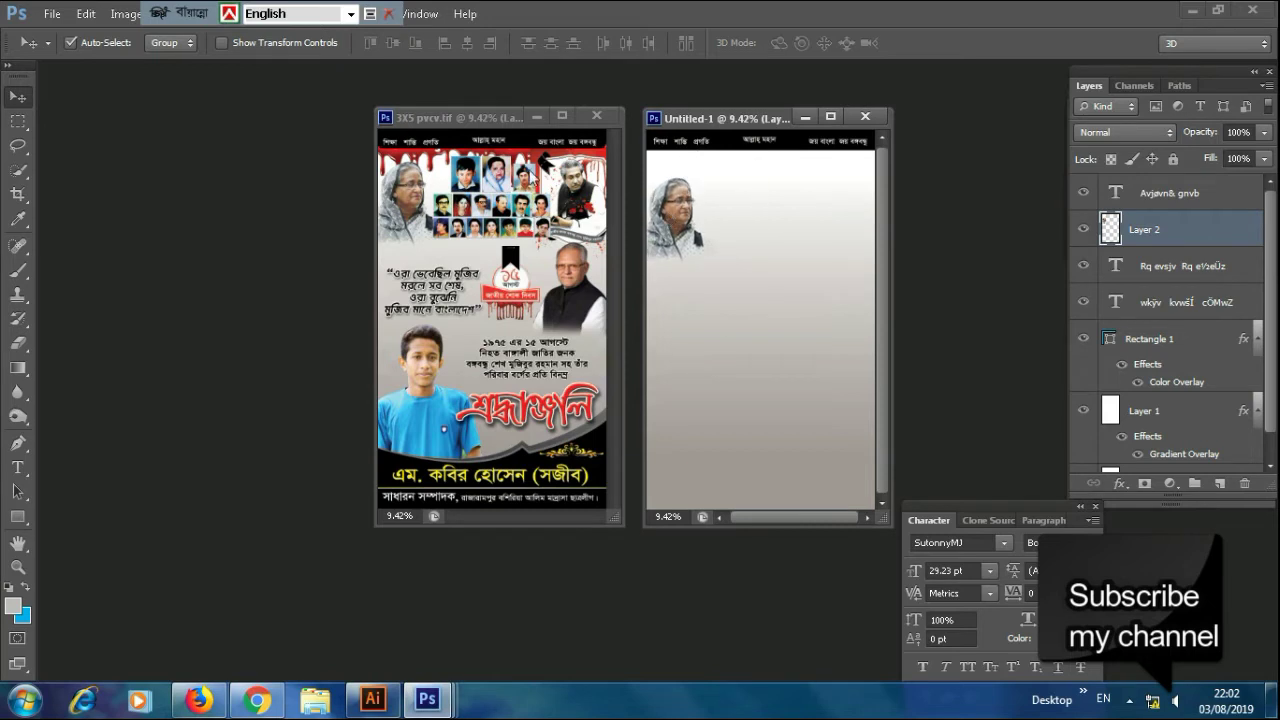
click(420, 160)
drag(422, 163, 692, 173)
Bring the portrait of the woman in the shawl to the front and move it up over the blood border.
click(686, 245)
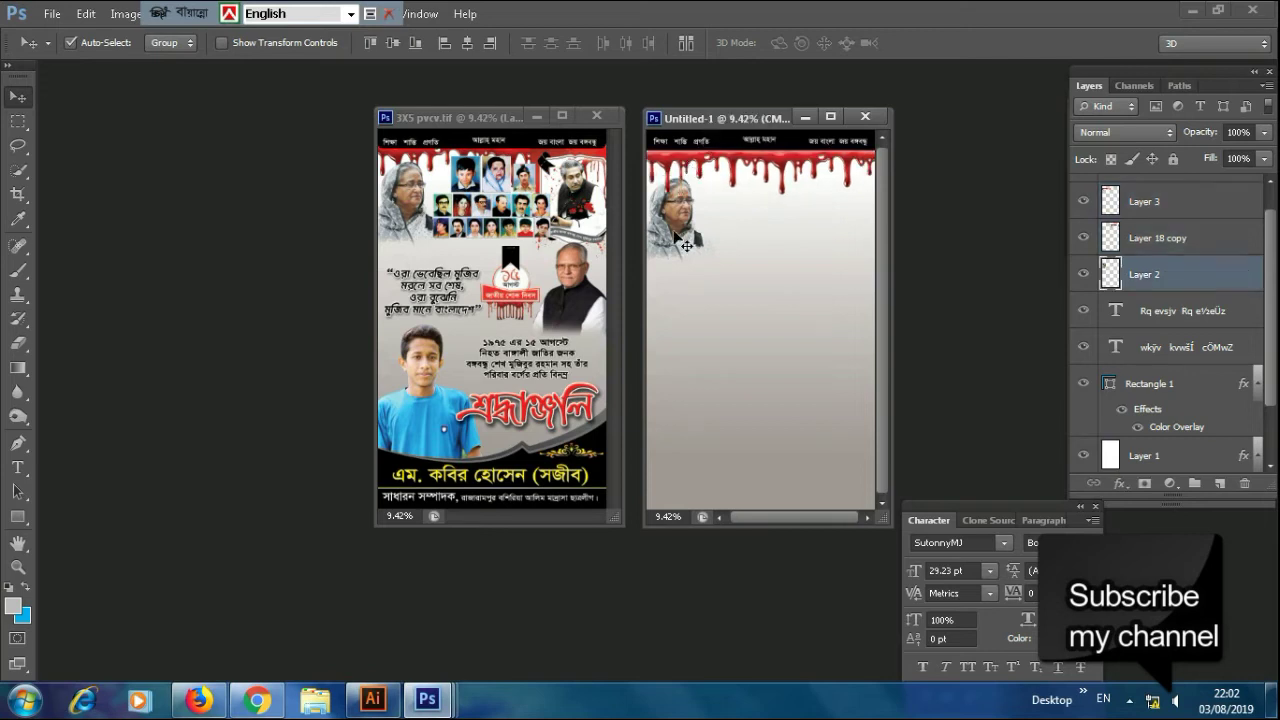
key(ctrl+shift+bracketright)
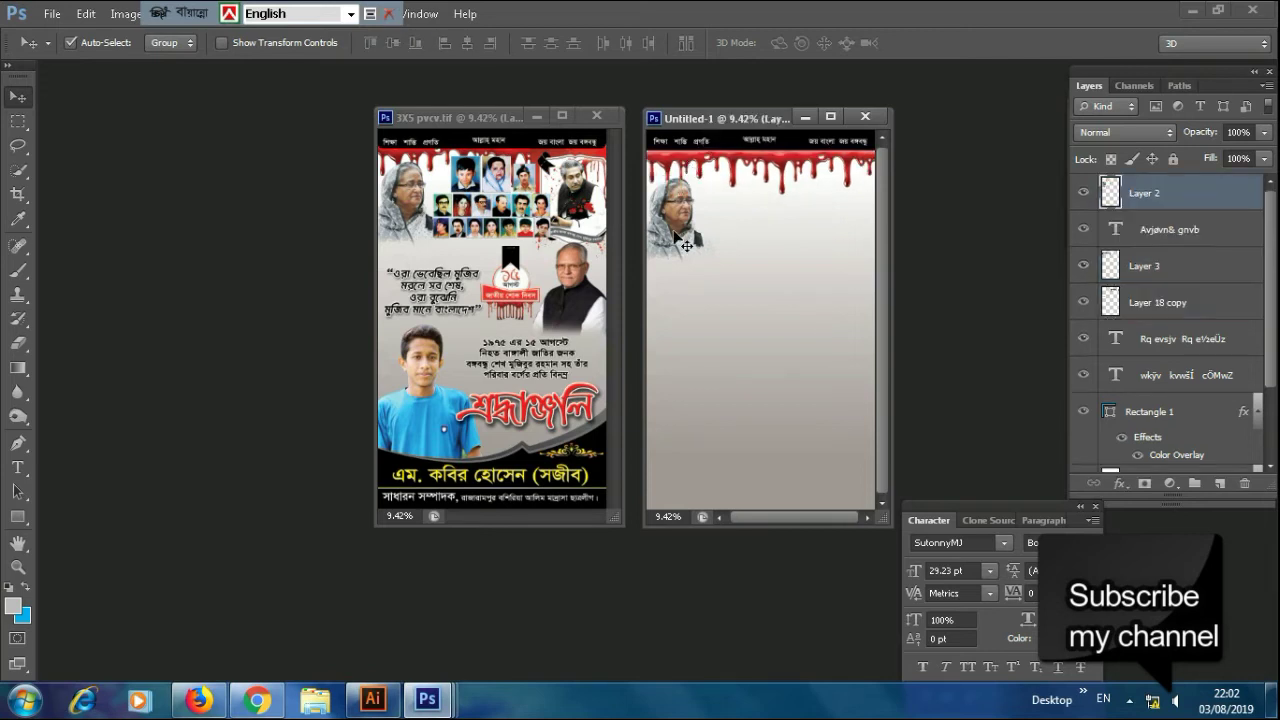
drag(665, 212, 664, 203)
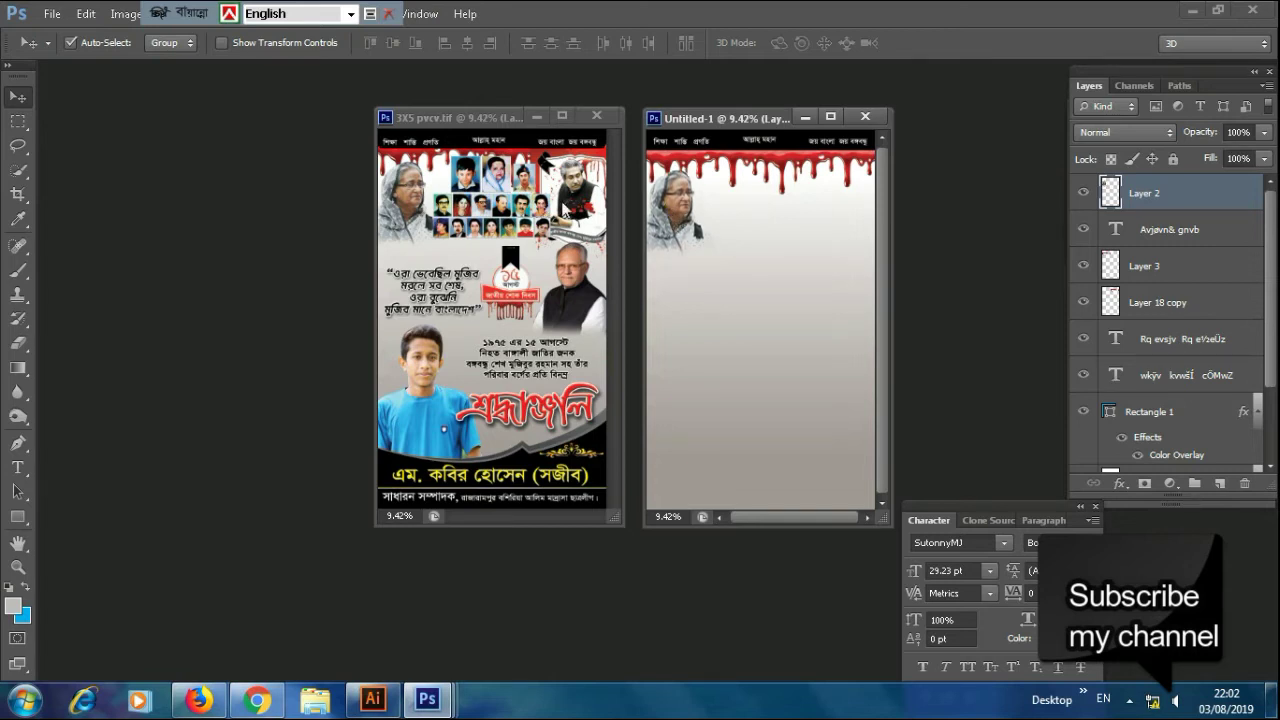
Copy the framed portrait group with the blood splatter from the poster into the upper right corner of the new document.
click(584, 212)
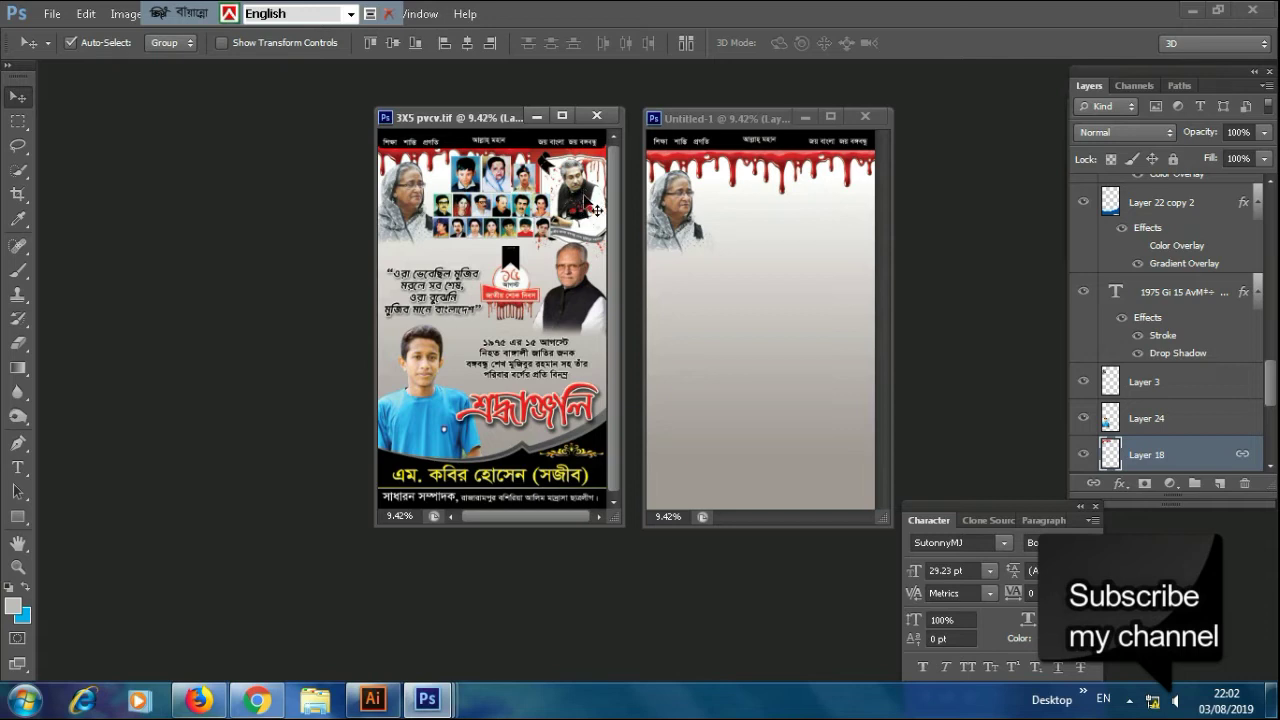
drag(597, 210, 715, 197)
drag(844, 225, 855, 213)
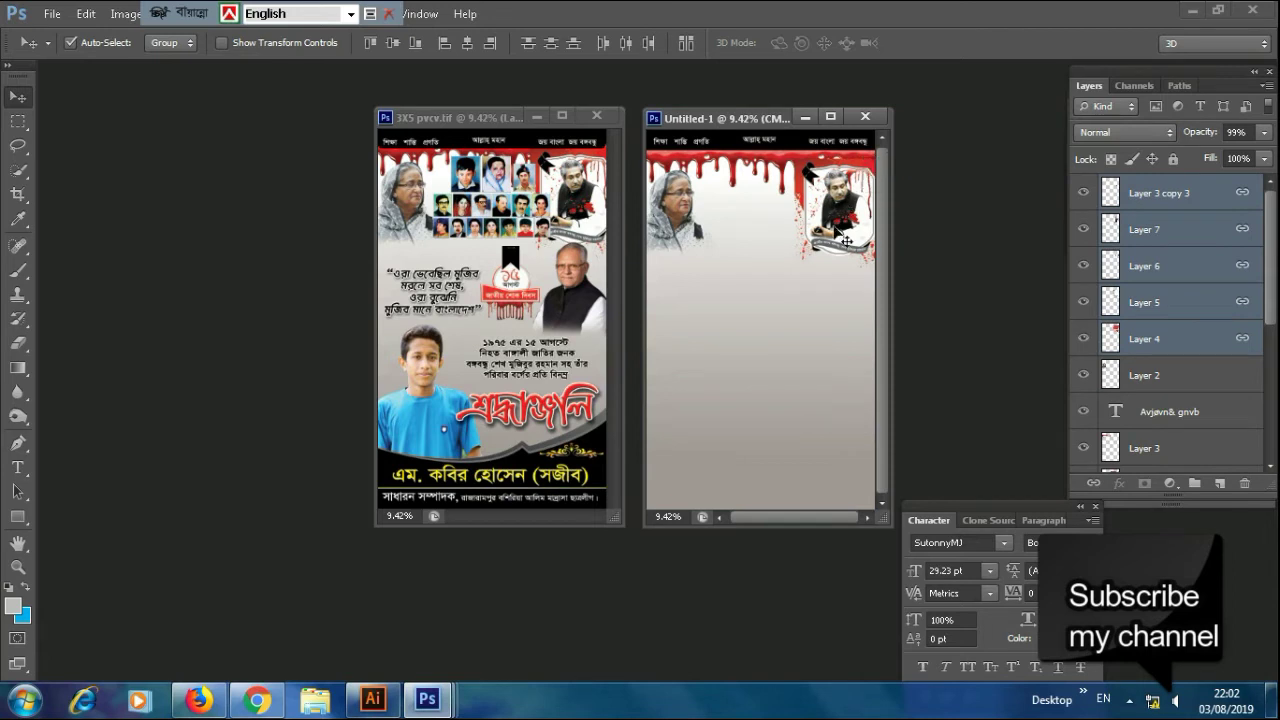
Copy the three-row photo collage from the poster and place it between the two top portraits.
click(495, 180)
drag(493, 182, 755, 203)
click(752, 331)
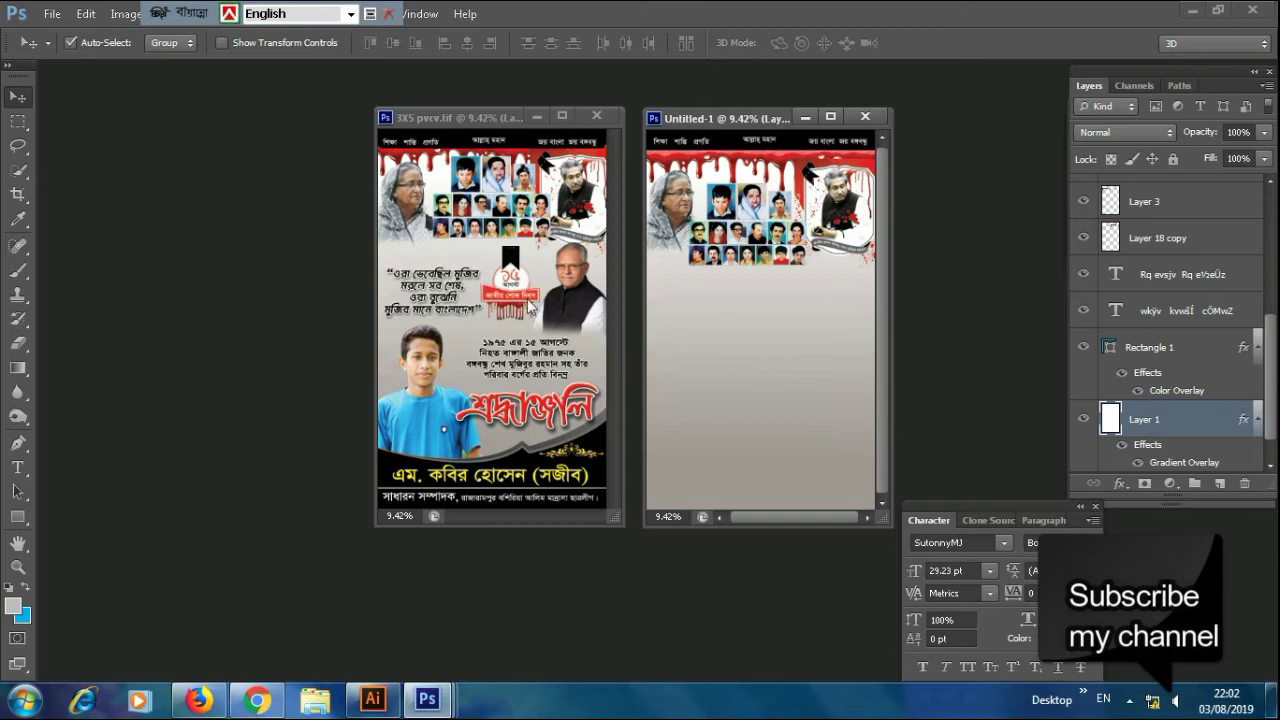
Copy the mourning-day badge with the black ribbon from the poster and place it below the photo collage.
click(518, 268)
click(522, 272)
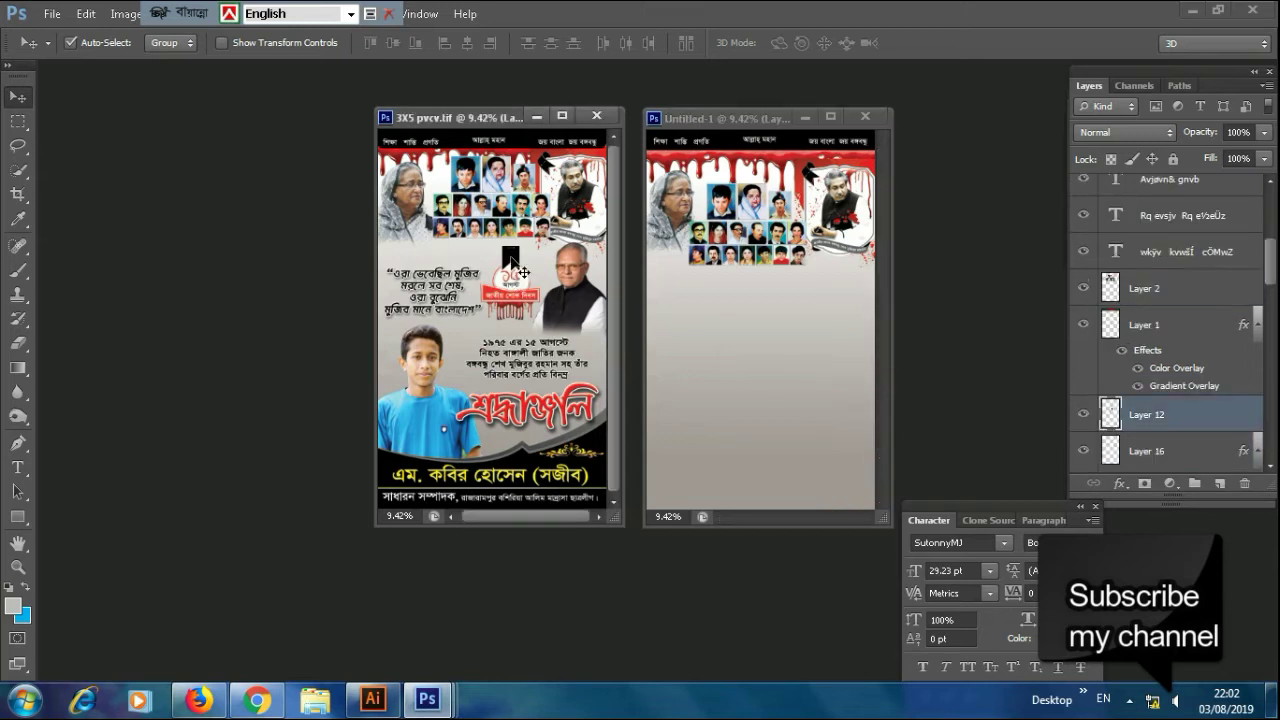
drag(522, 272, 756, 281)
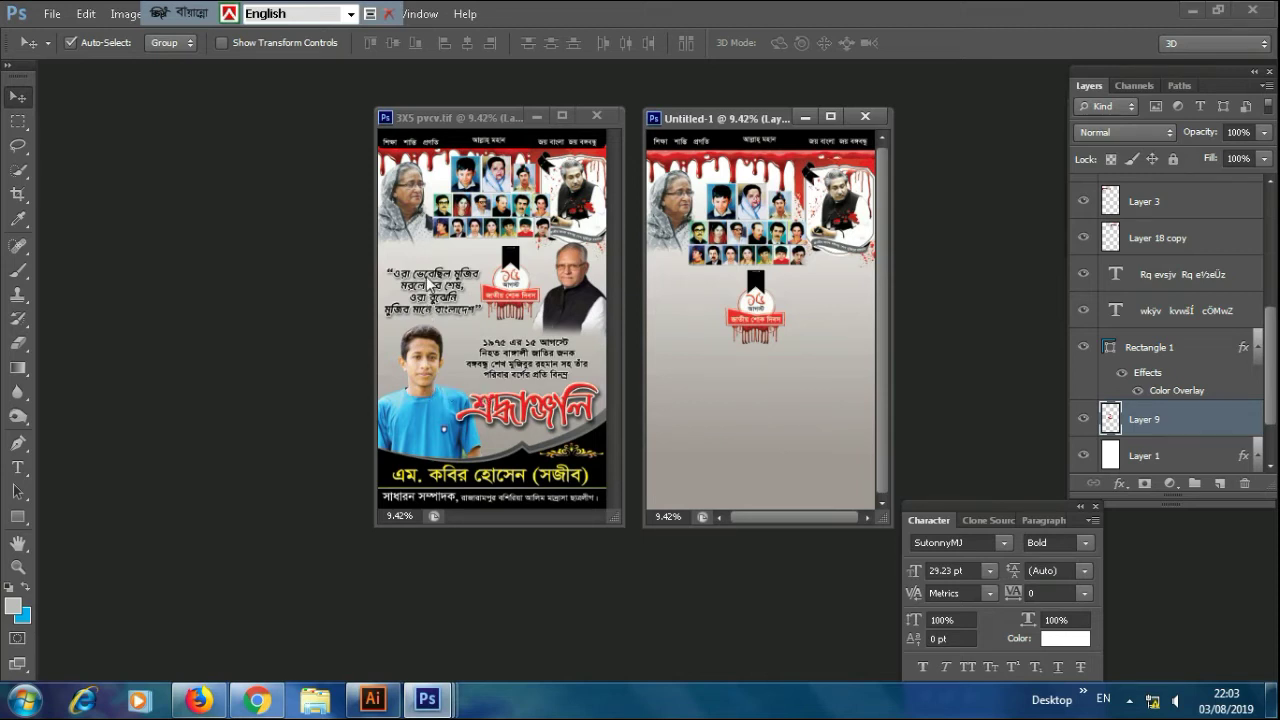
Copy the four-line quote text from the poster and place it at the left edge below the photo collage.
click(436, 281)
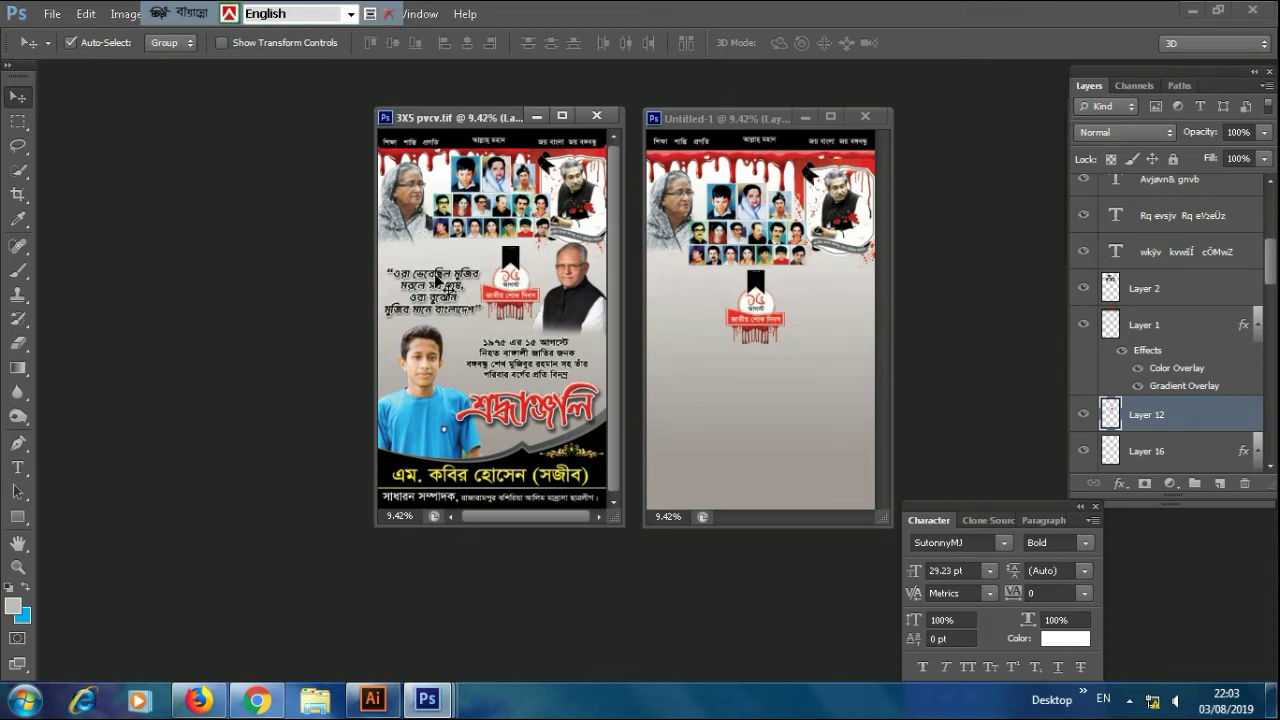
click(434, 283)
drag(434, 283, 692, 310)
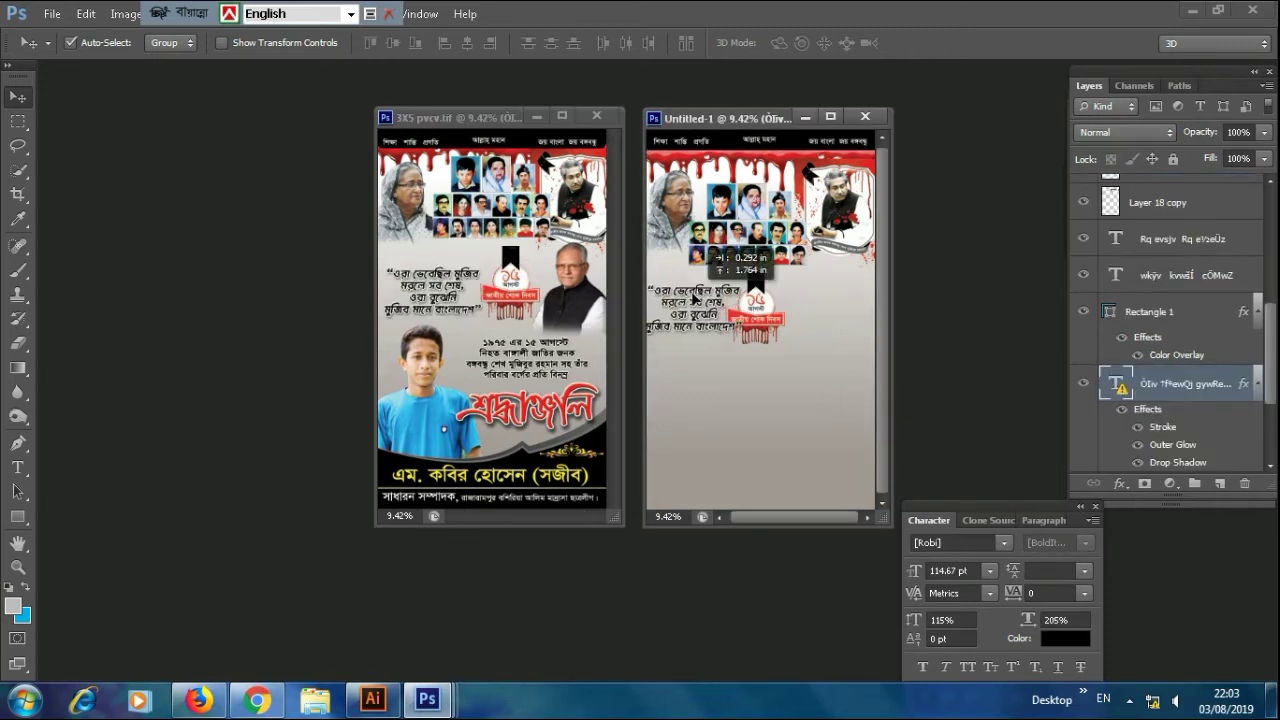
drag(768, 320, 696, 291)
Fine-tune the positions of the quote and the mourning-day badge, shifting the badge right to clear the text.
key(shift+Left)
key(shift+Left)
key(shift+Left)
key(shift+Left)
key(shift+Up)
key(shift+Up)
key(shift+Right)
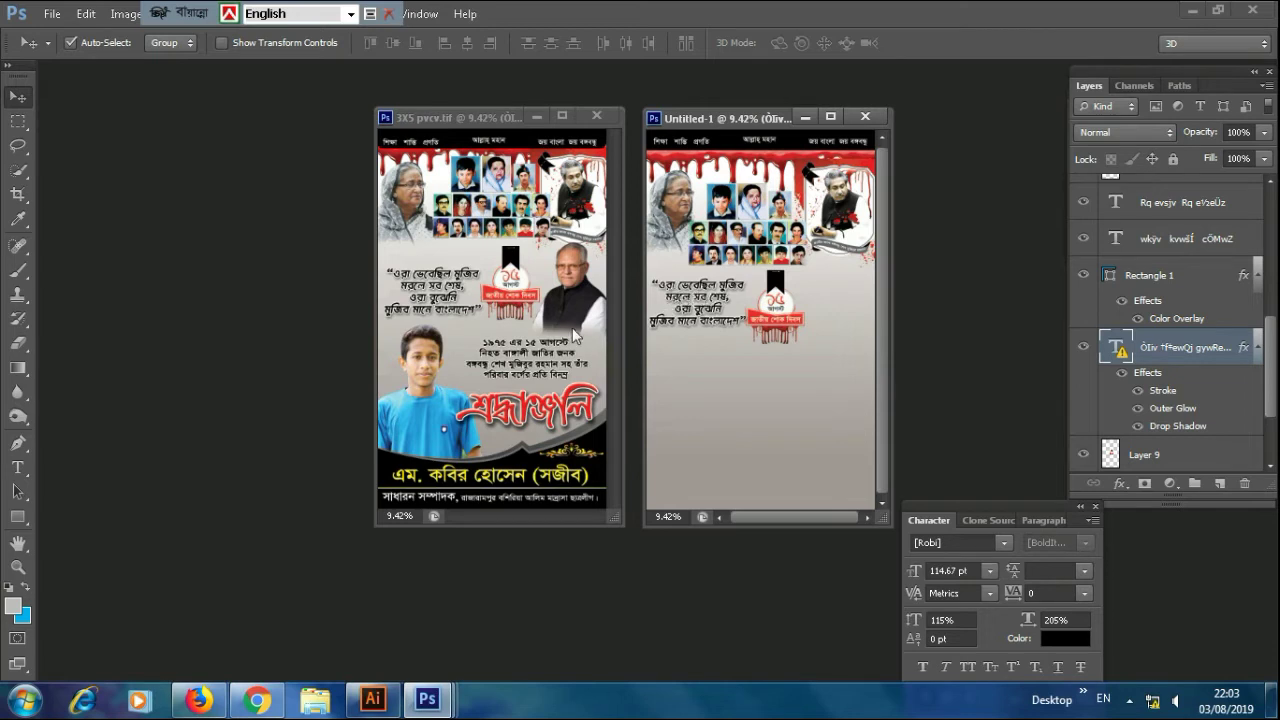
Copy the portrait of the man in the black vest from the poster and place it to the right of the badge.
click(569, 285)
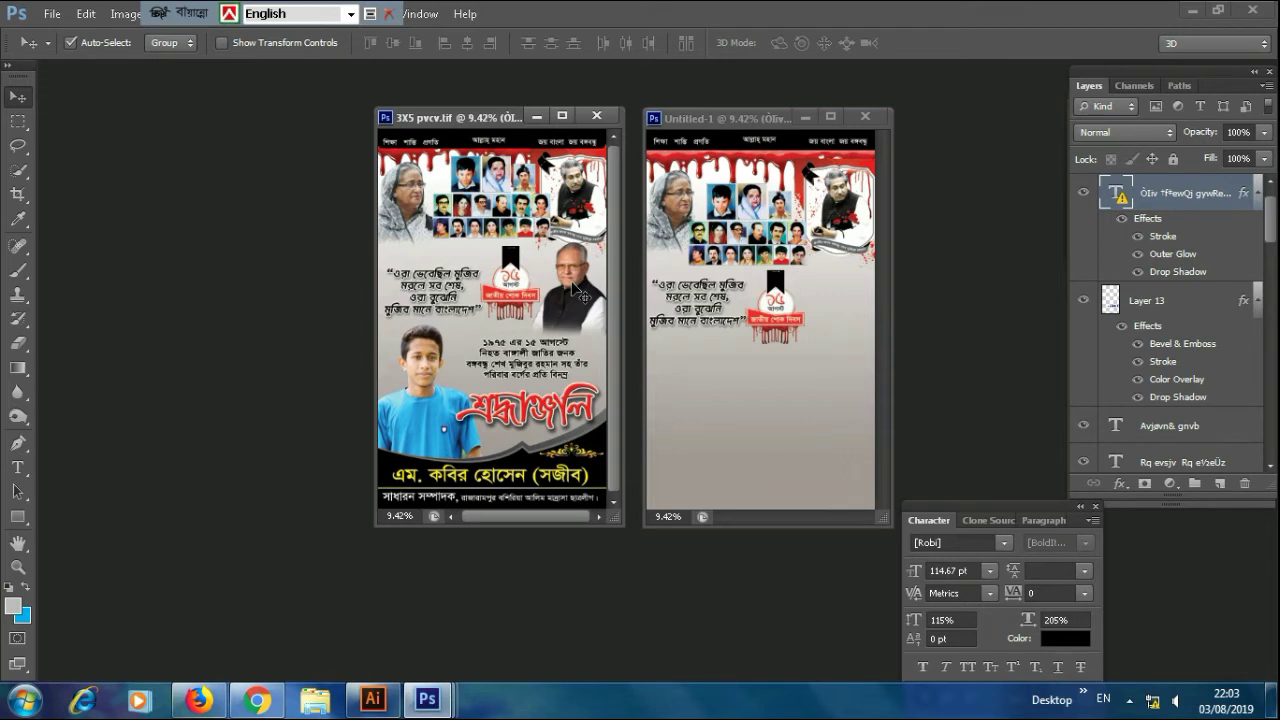
drag(572, 303, 841, 319)
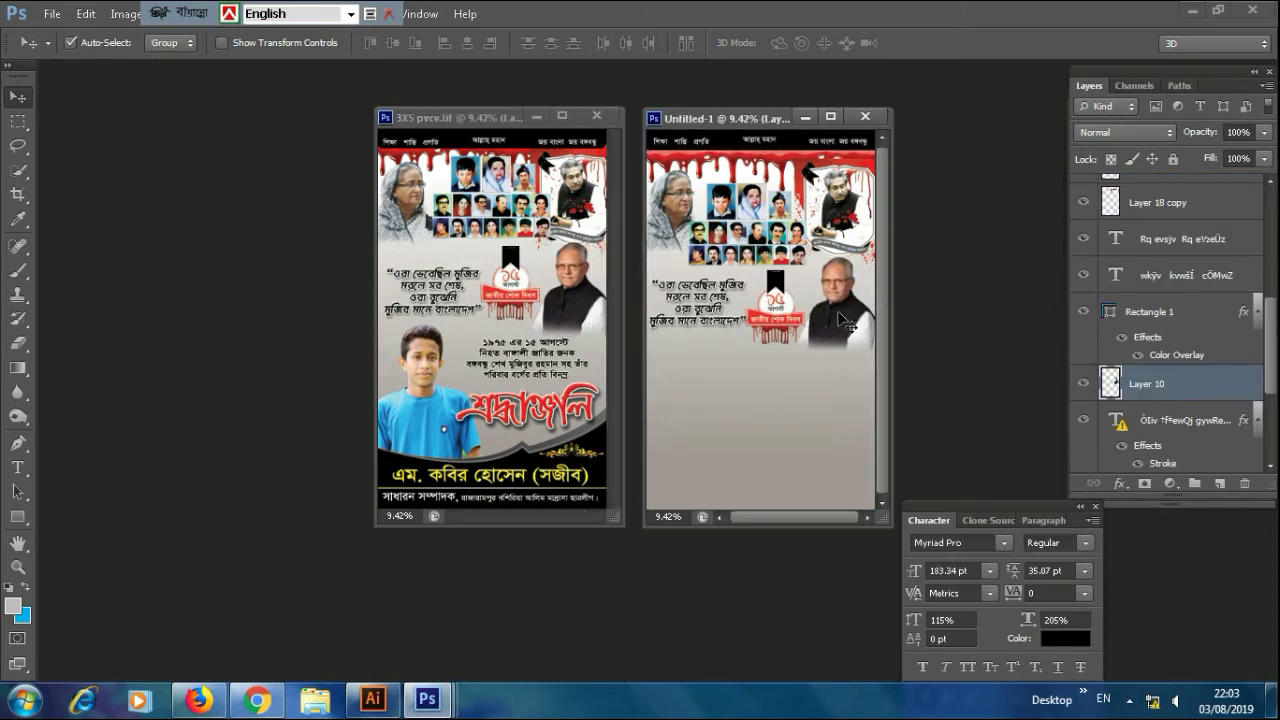
Shift the mourning-day badge slightly farther right in the new document, closer to the portrait of the man in the black vest.
click(787, 314)
key(shift+Right)
key(shift+Right)
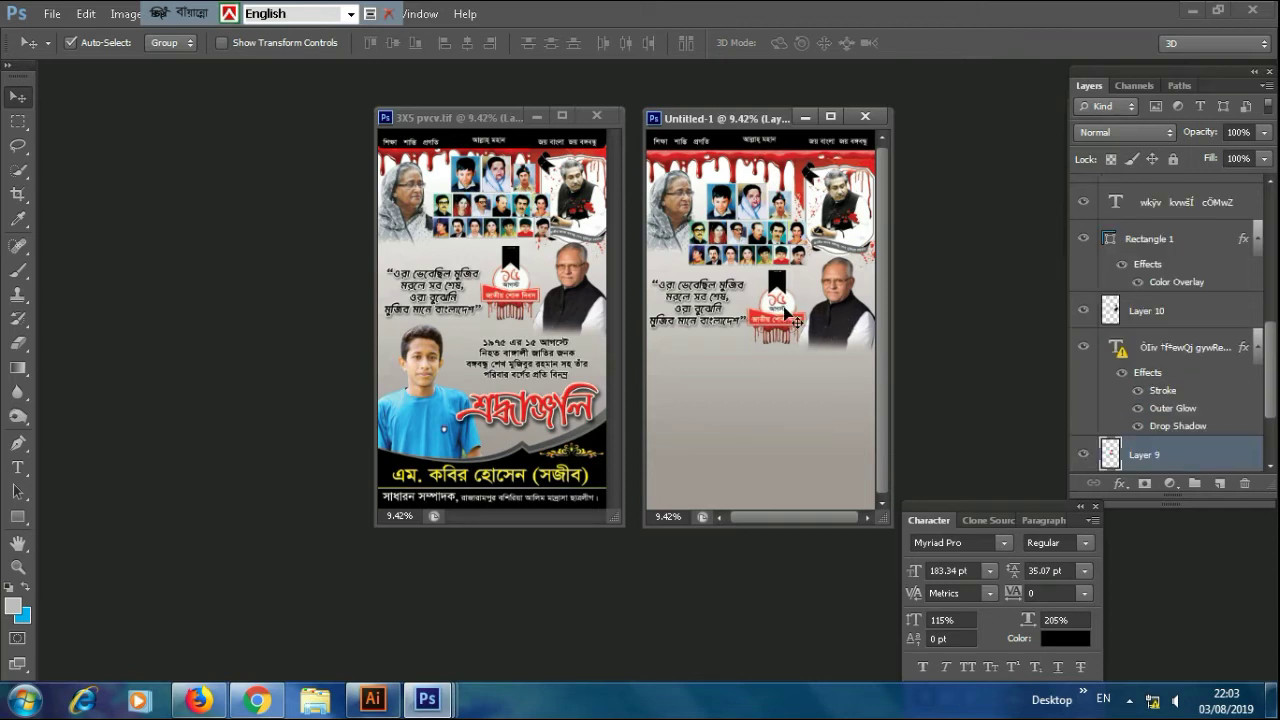
drag(797, 322, 797, 321)
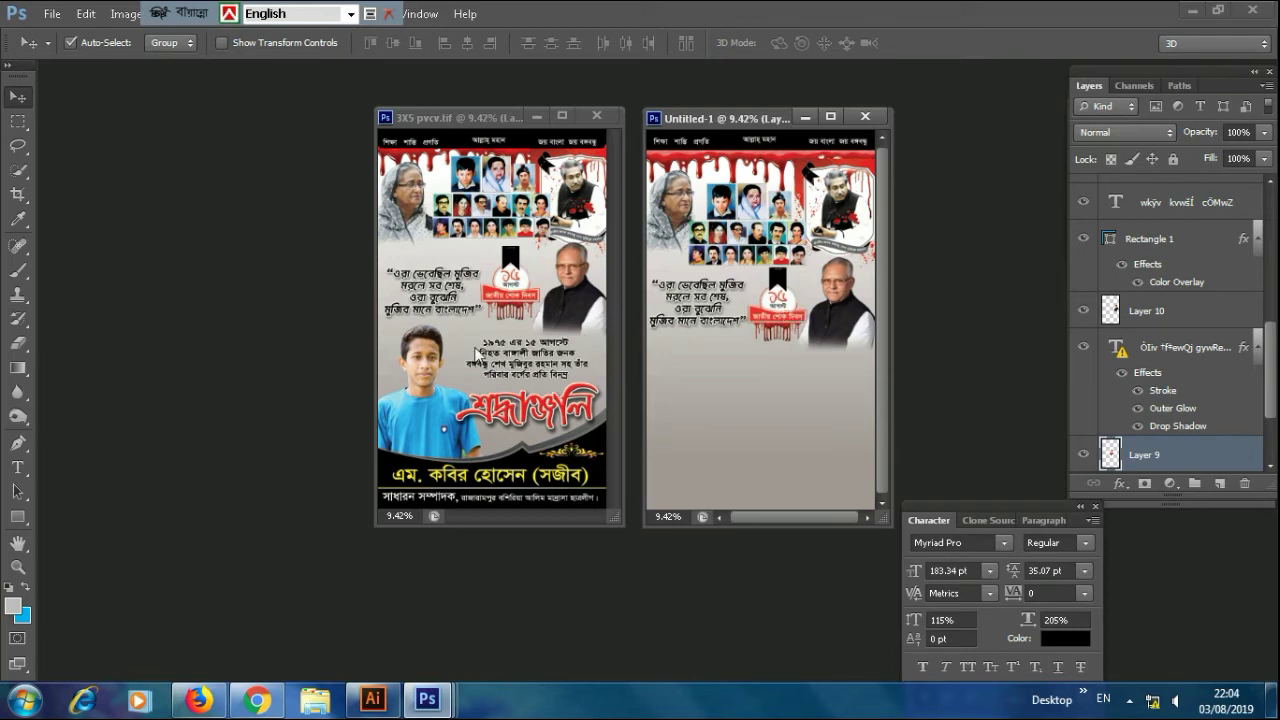
Copy the four-line 1975 tribute text and the red শ্রদ্ধাঞ্জলি title from the poster, placing them below the man's portrait.
click(504, 350)
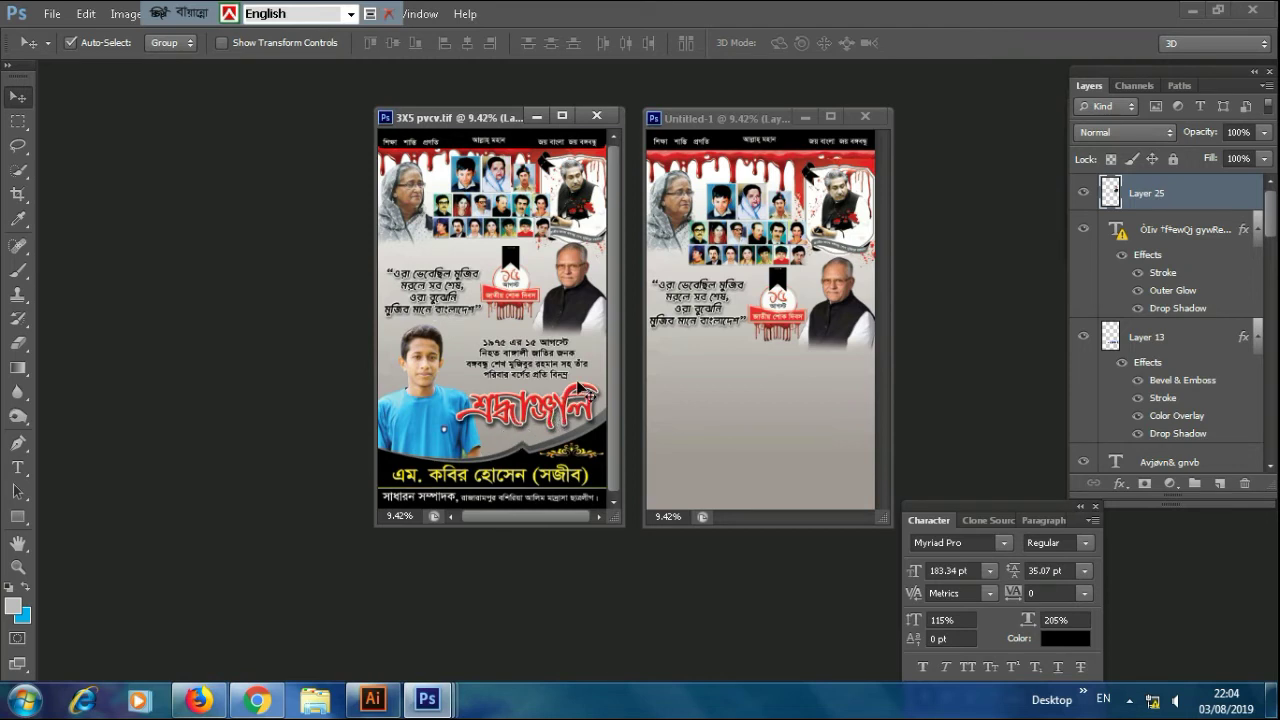
drag(553, 347, 828, 365)
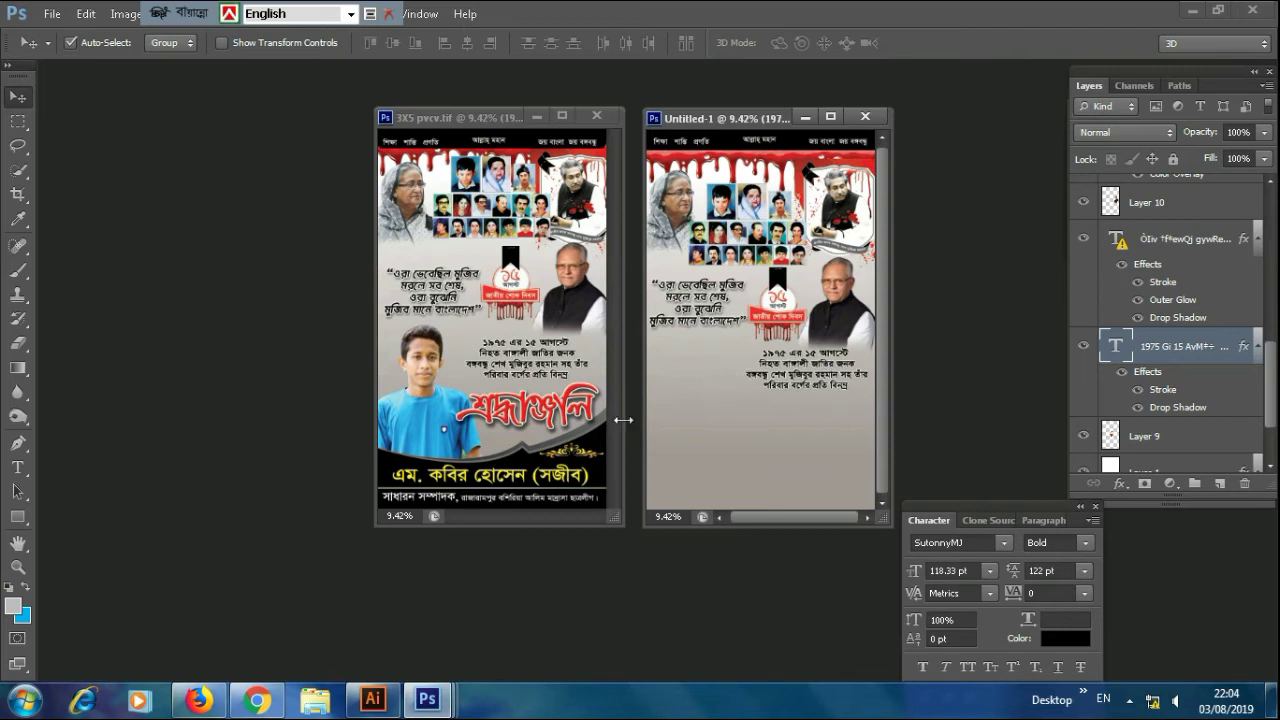
click(546, 412)
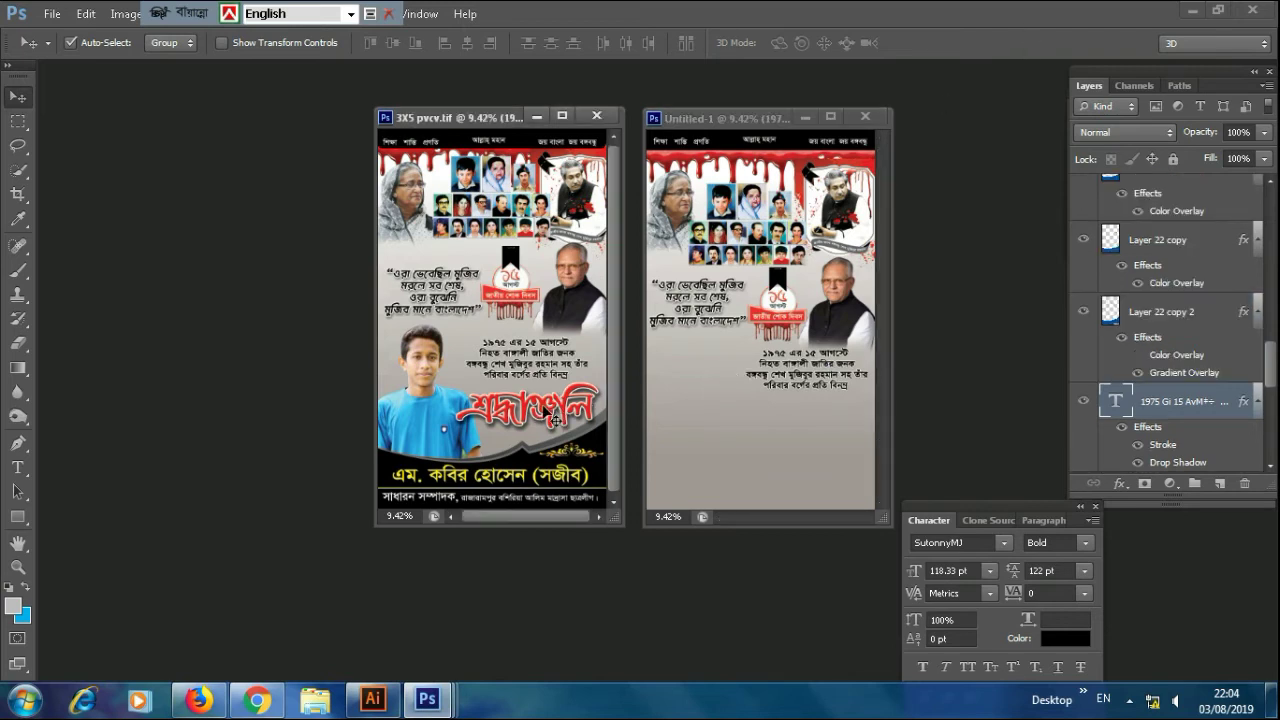
click(548, 415)
drag(548, 415, 798, 437)
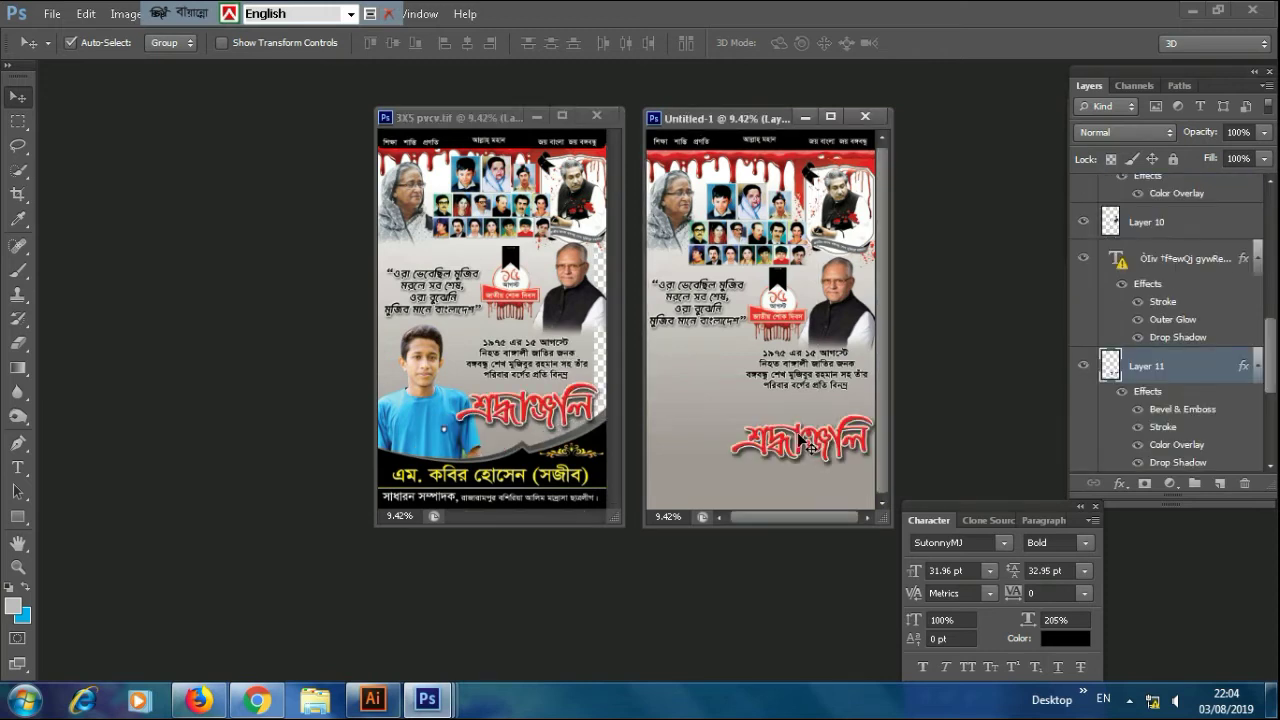
Move the red শ্রদ্ধাঞ্জলি title up and slightly left so it sits just below the four-line tribute text.
key(shift+Up)
key(shift+Up)
key(shift+Up)
key(shift+Up)
key(shift+Up)
key(shift+Up)
key(shift+Up)
key(shift+Up)
key(shift+Up)
key(shift+Up)
key(shift+Up)
key(shift+Up)
key(shift+Up)
key(shift+Up)
key(shift+Up)
key(shift+Up)
key(shift+Up)
key(shift+Up)
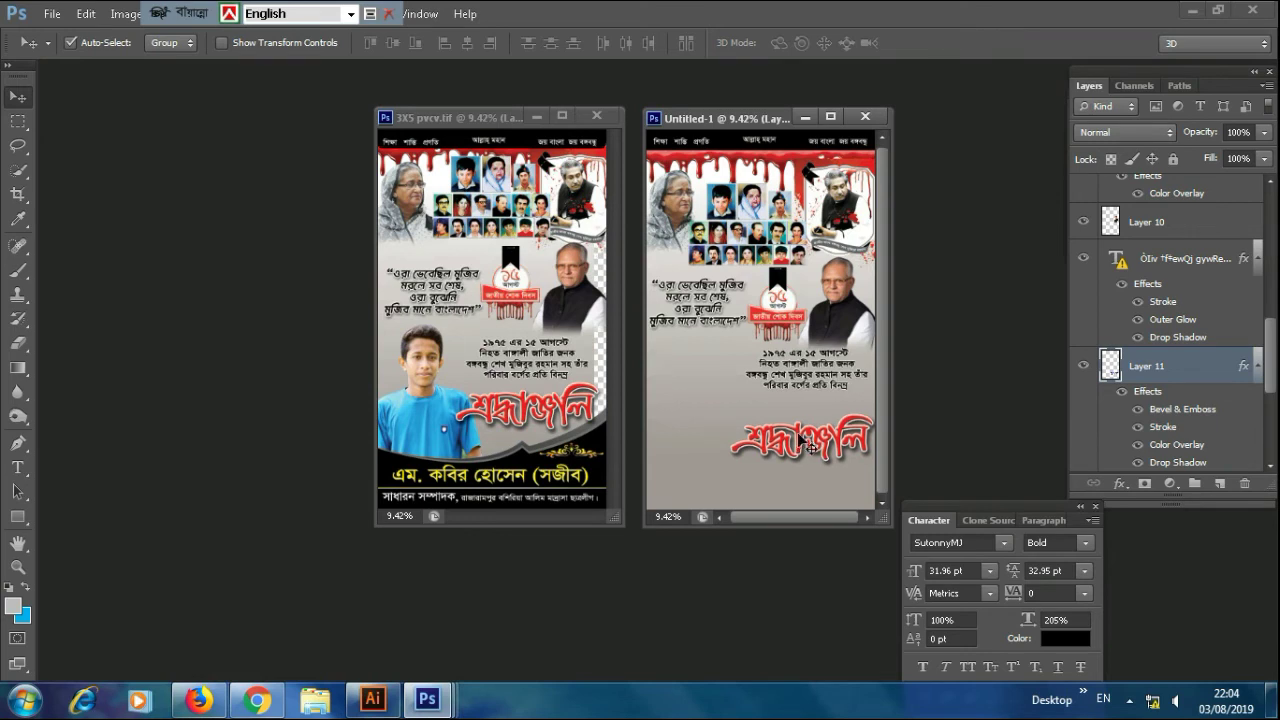
key(shift+Up)
key(shift+Up)
key(shift+Up)
key(shift+Up)
key(shift+Up)
key(shift+Up)
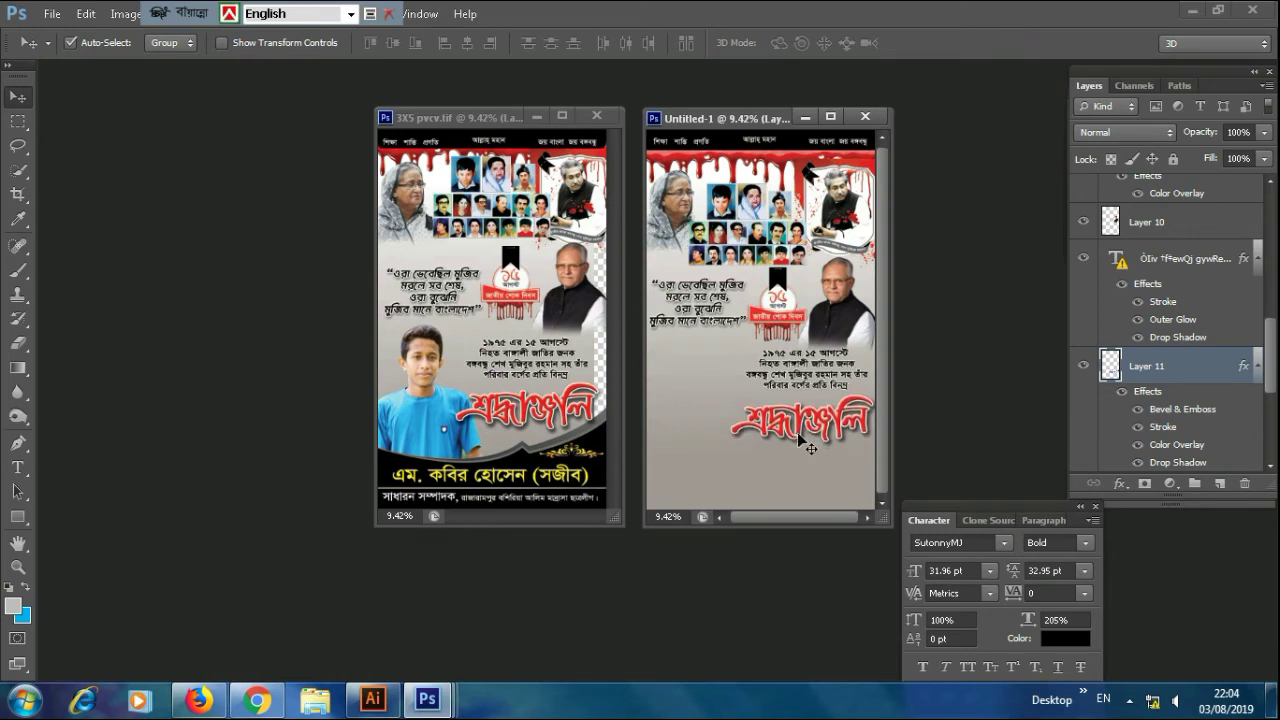
key(shift+Left)
key(shift+Left)
key(shift+Left)
key(shift+Left)
key(shift+Left)
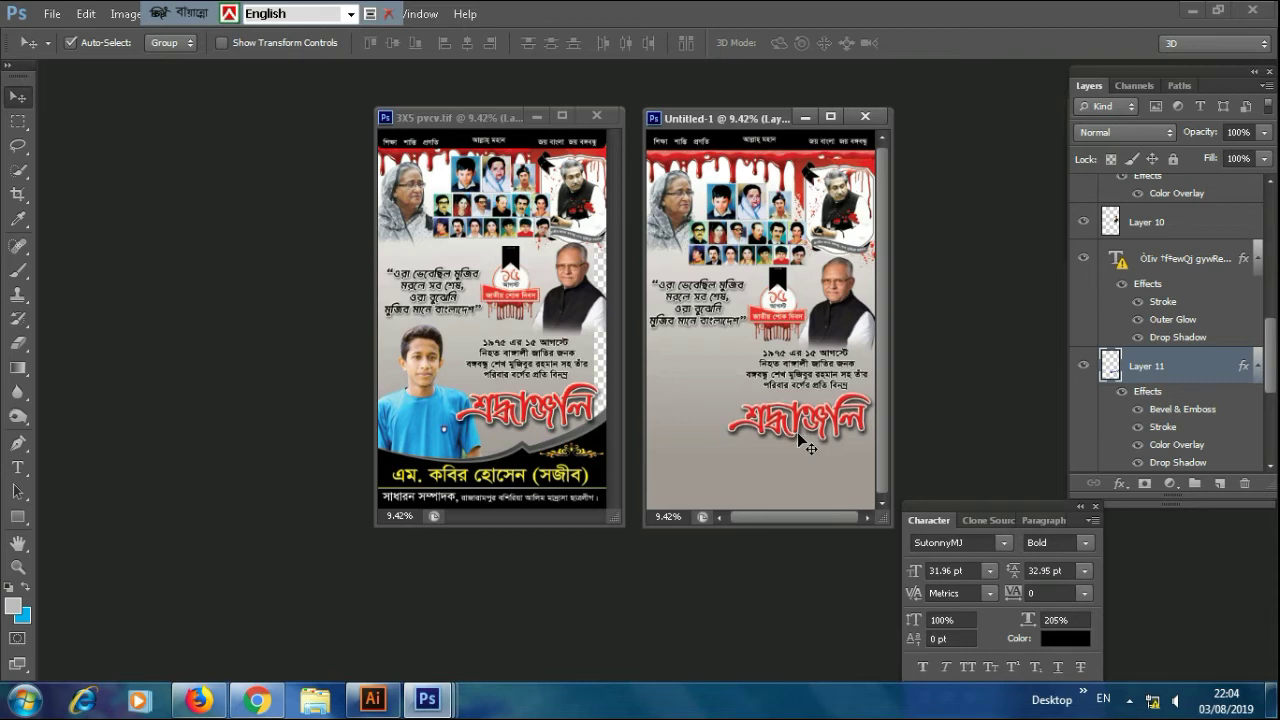
key(shift+Left)
key(shift+Left)
key(shift+Left)
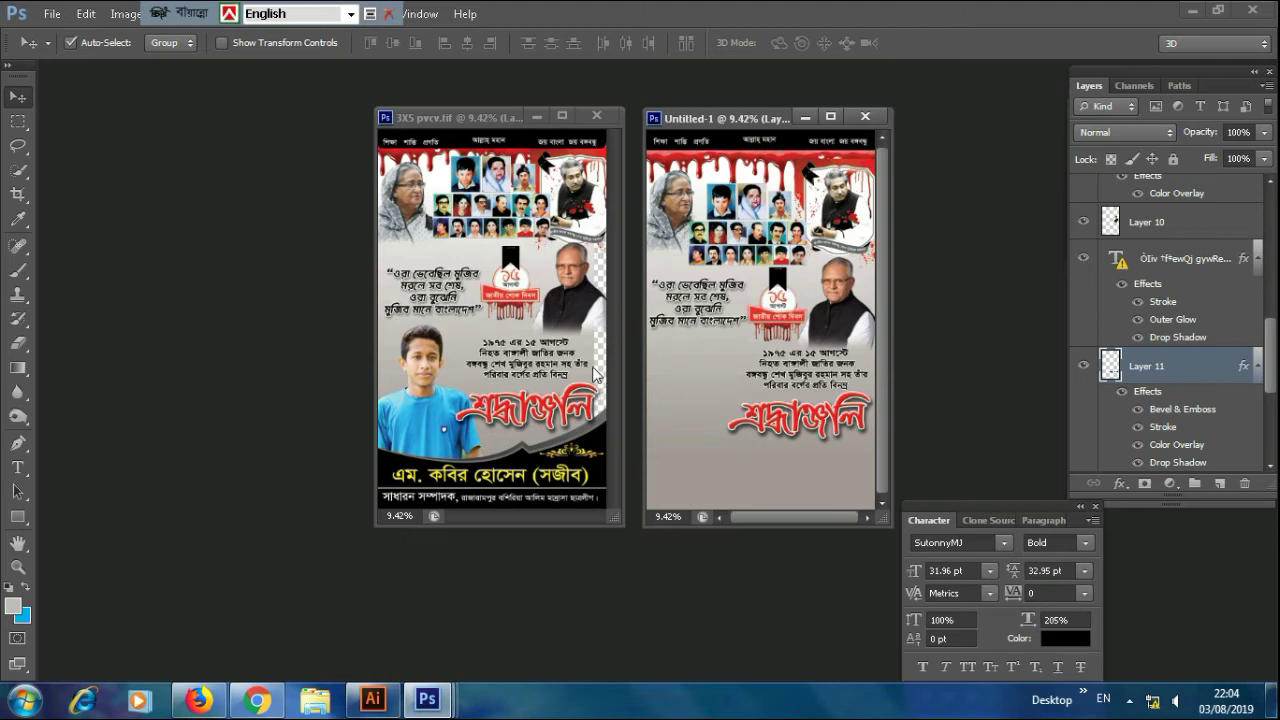
In the source poster, nudge the red title right and shift the gradient background right to cover the transparent strip.
click(455, 337)
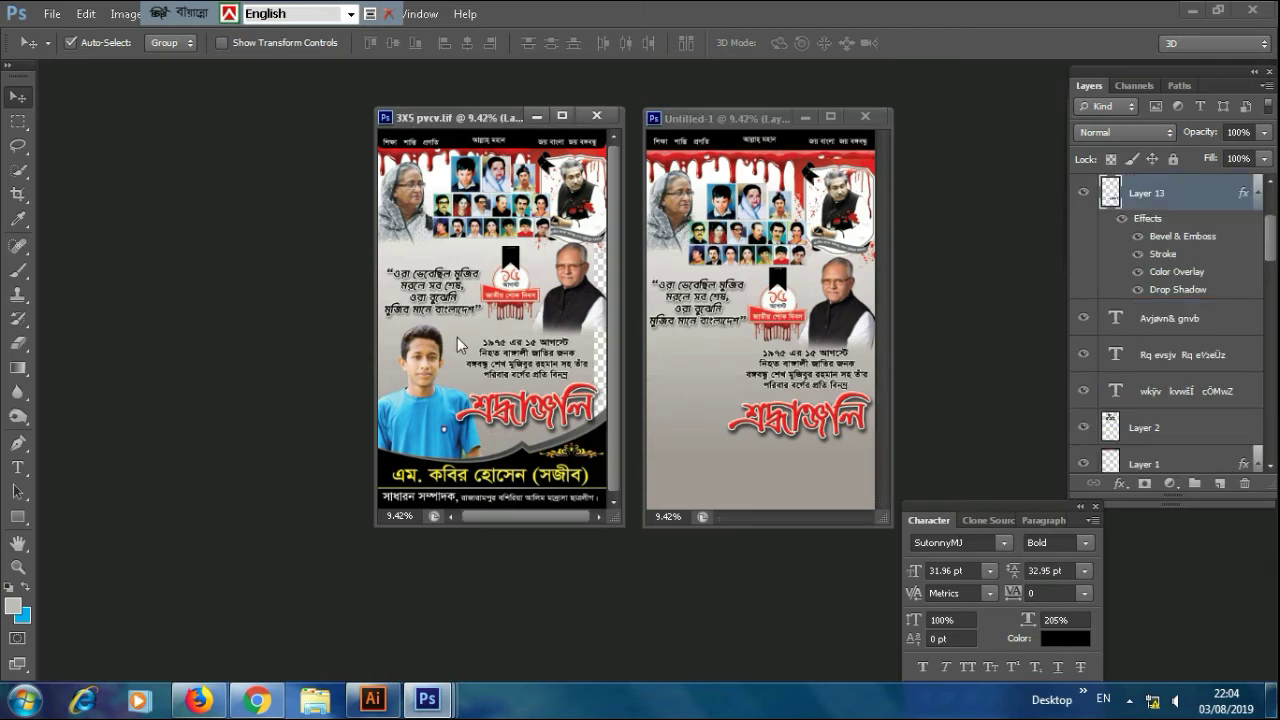
key(shift+Right)
key(shift+Right)
key(shift+Right)
key(shift+Right)
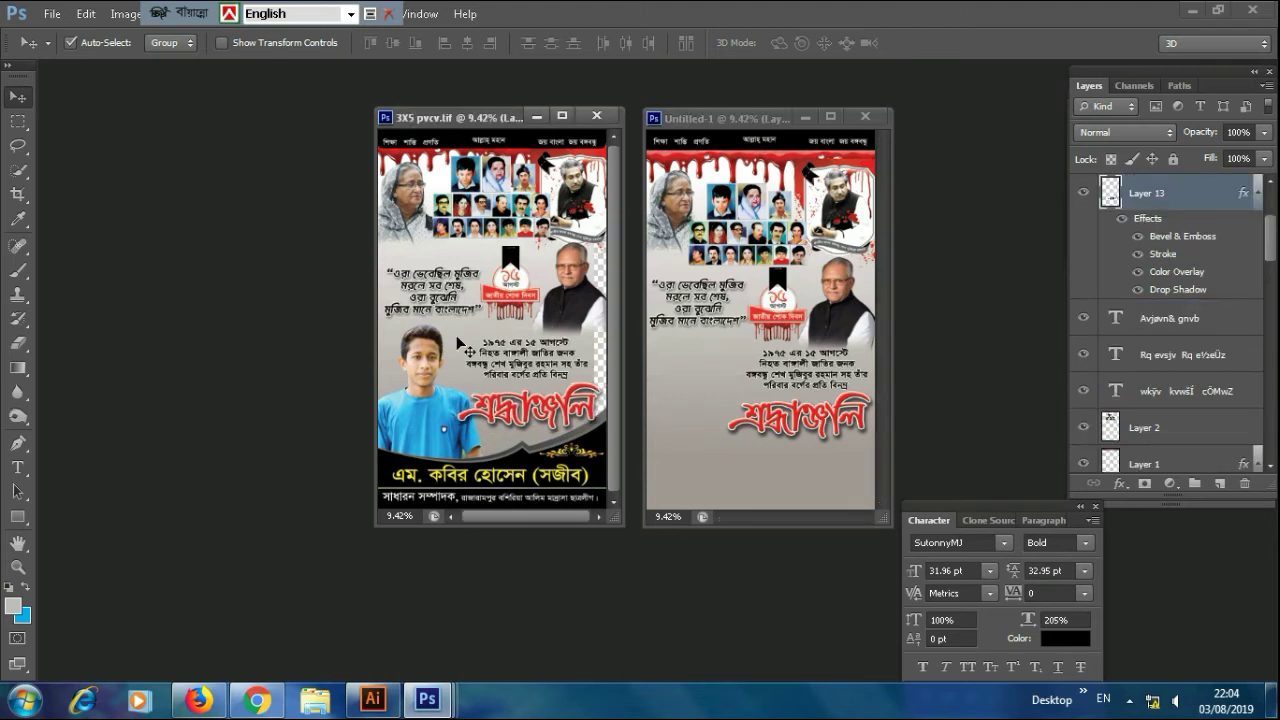
click(456, 336)
key(shift+Right)
key(shift+Right)
key(shift+Right)
key(shift+Right)
key(shift+Right)
key(shift+Right)
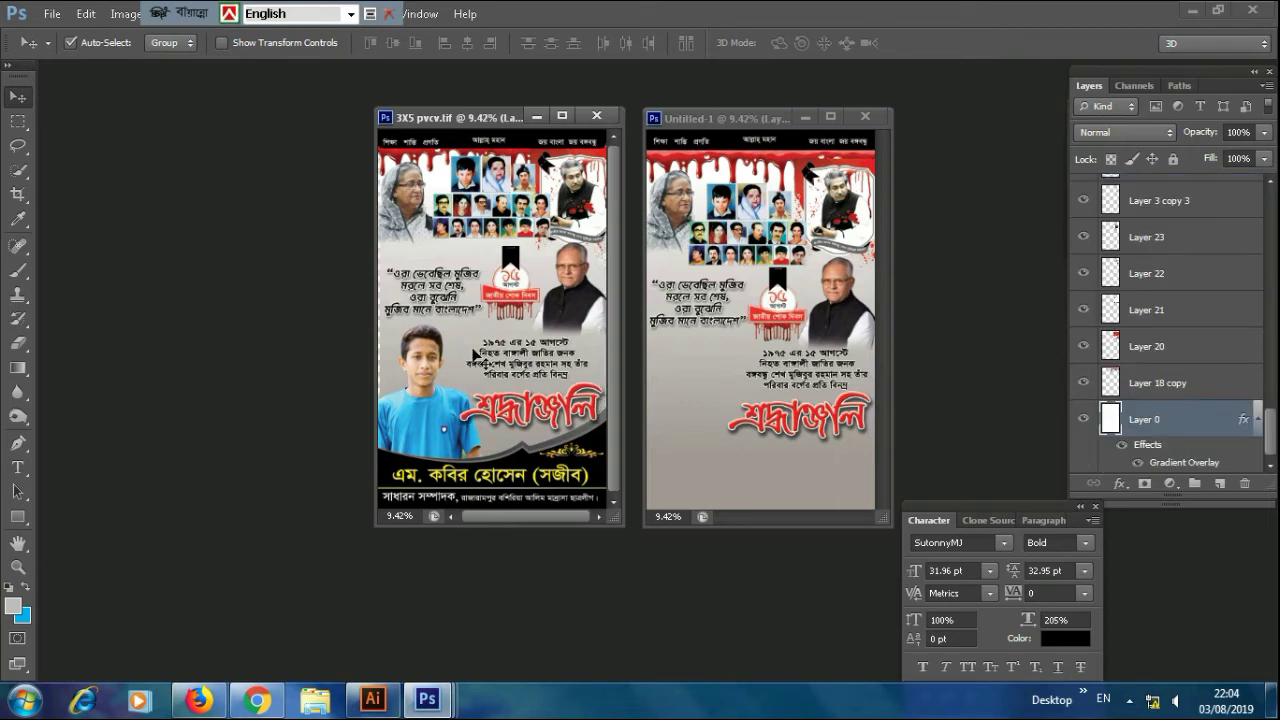
click(713, 380)
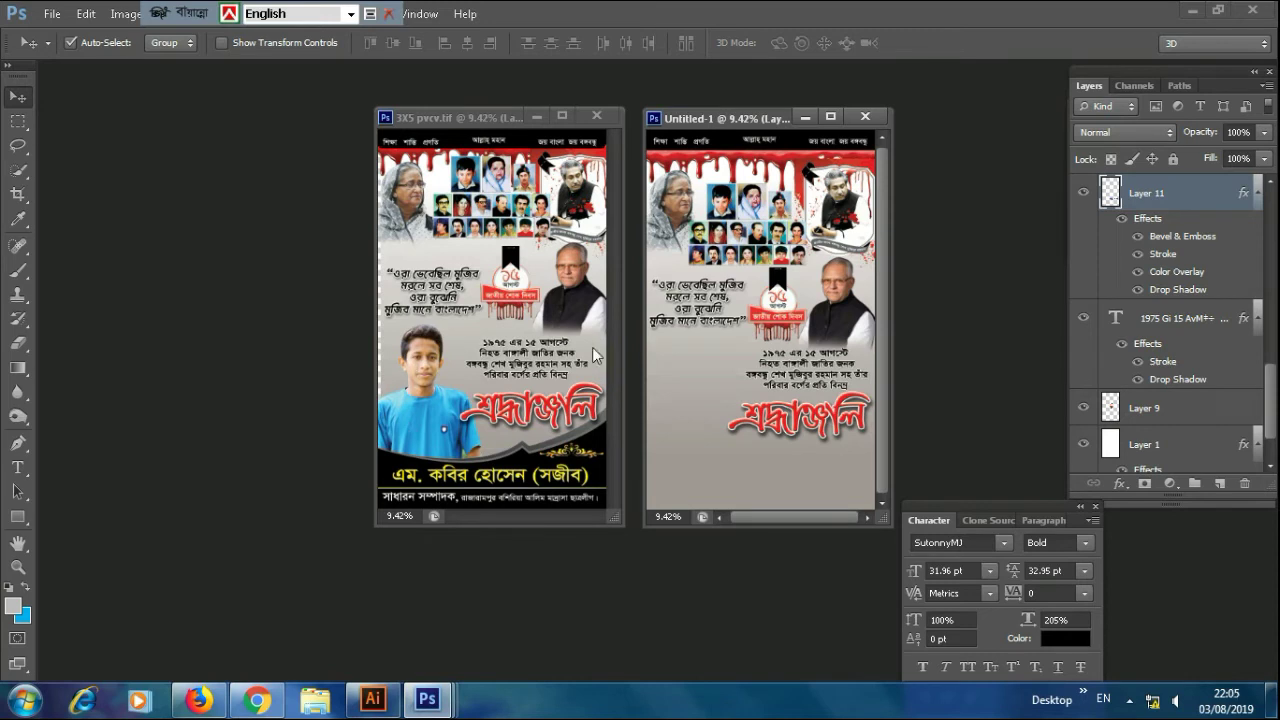
Copy the portrait of the young man in the blue shirt from the poster and place it at the left edge beside the red title.
click(389, 353)
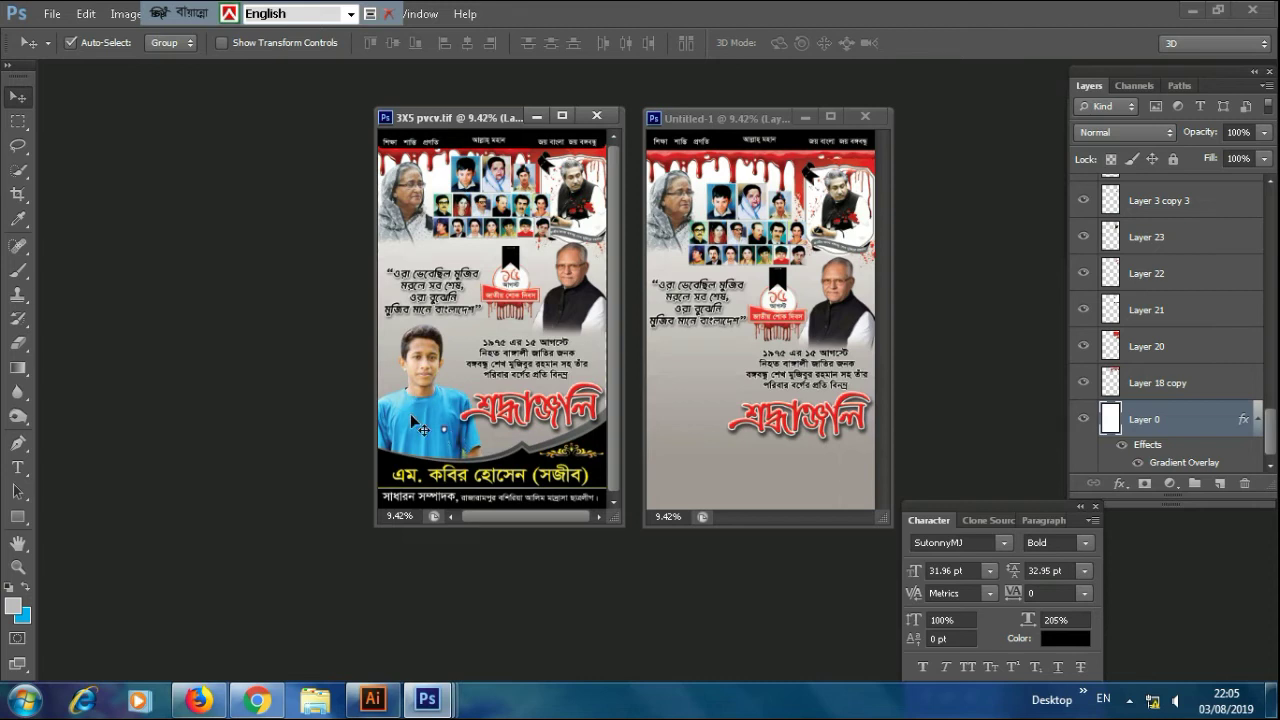
drag(410, 413, 687, 438)
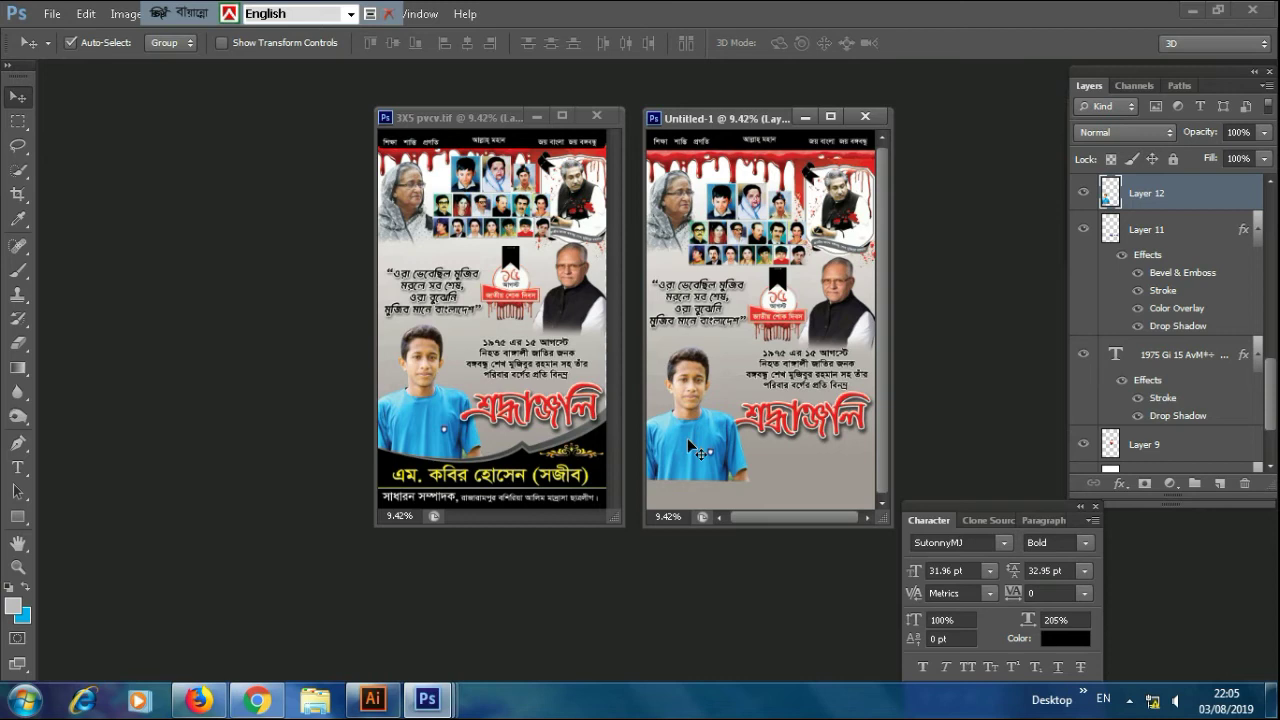
key(shift+Up)
key(shift+Up)
key(shift+Up)
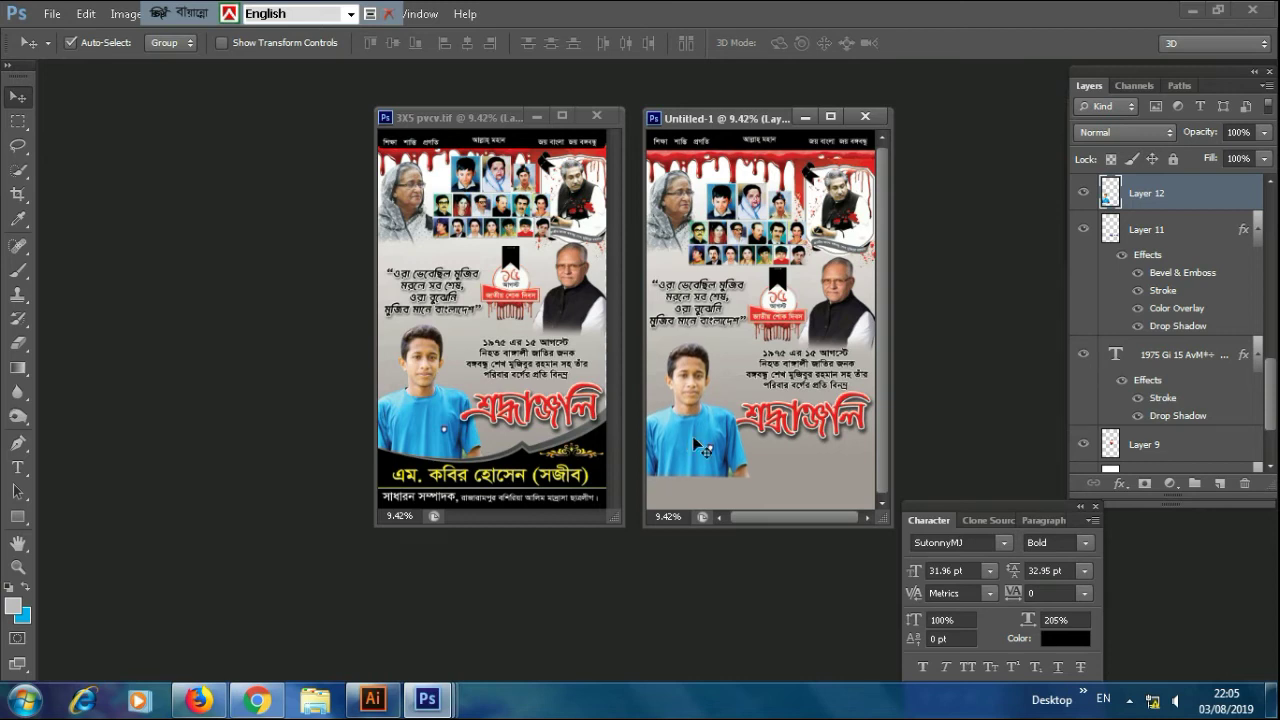
click(779, 424)
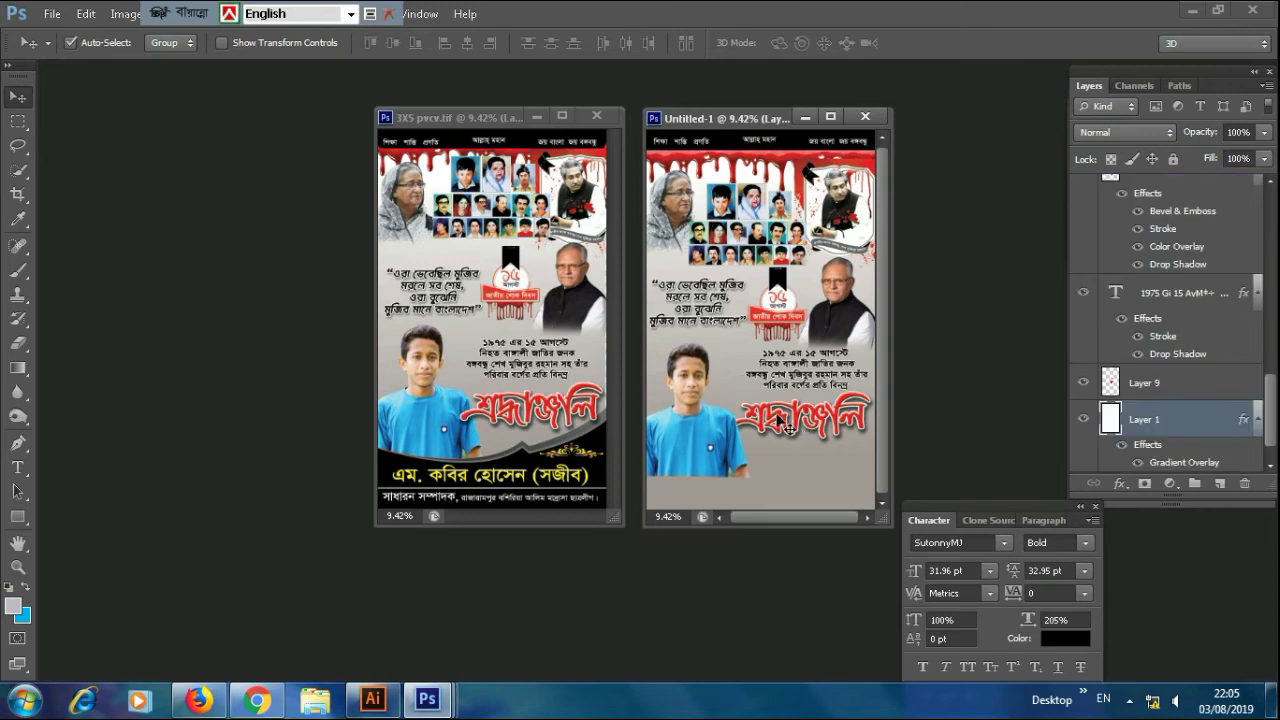
key(ctrl+shift+bracketright)
key(ctrl+z)
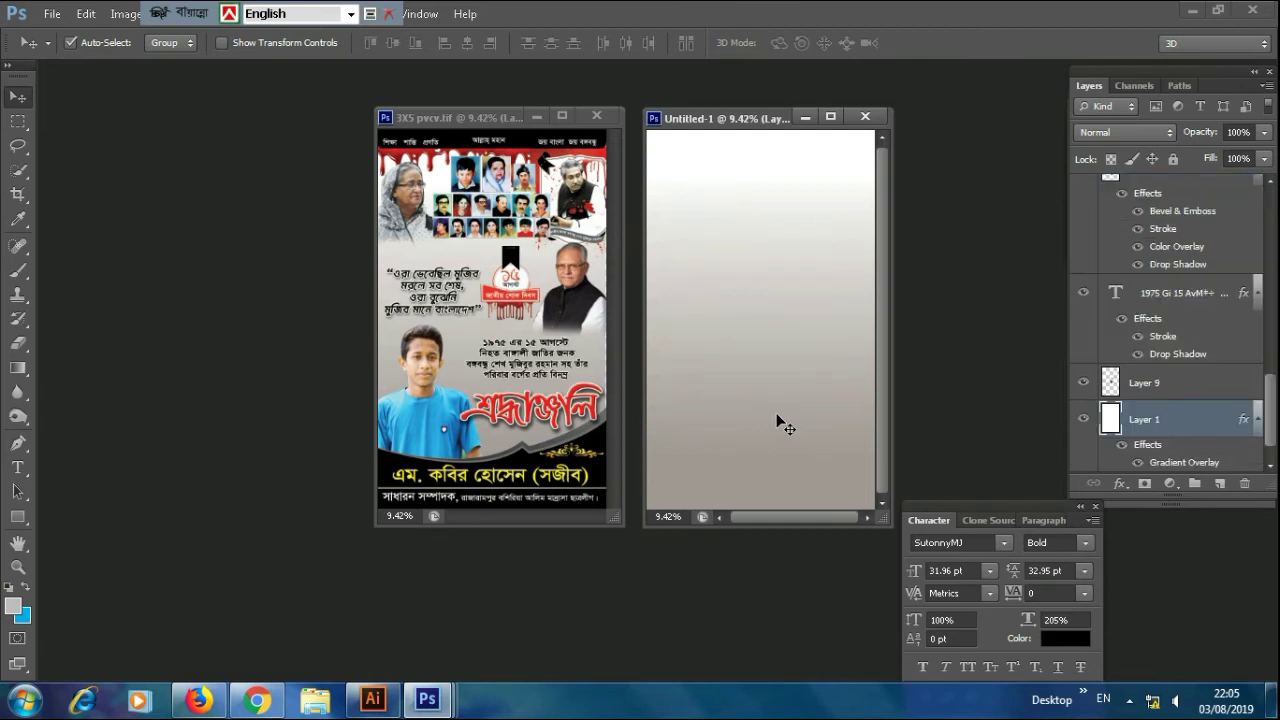
Bring the red শ্রদ্ধাঞ্জলি title to the front of the layer stack, above the young man's portrait.
click(816, 414)
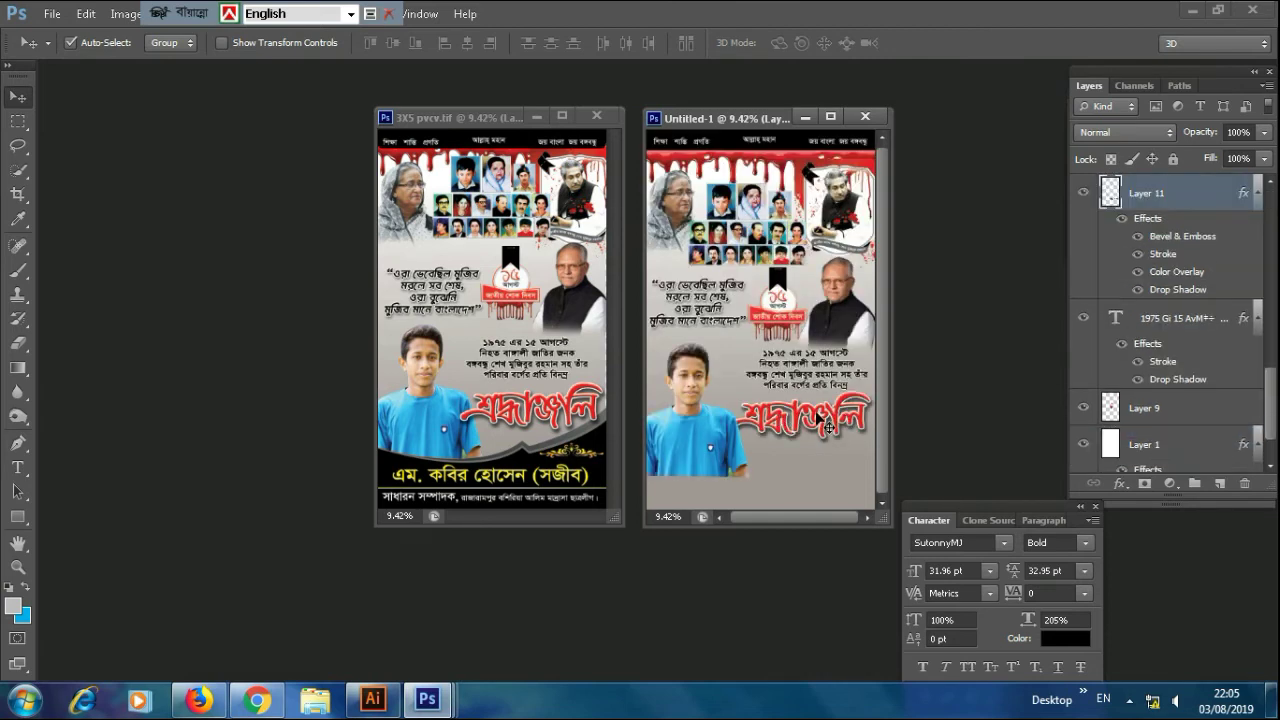
key(ctrl+shift+bracketright)
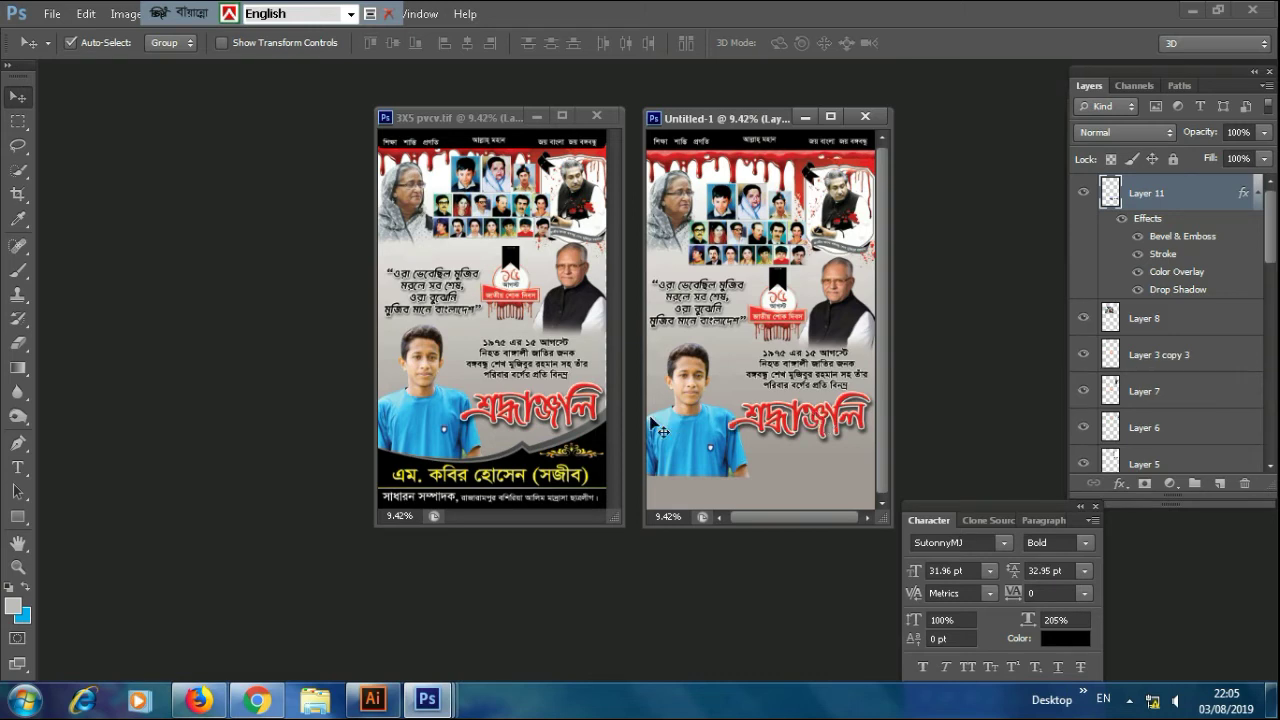
Copy the linked black curved footer layers from the poster and raise them to cover the bottom of the new document.
drag(595, 443, 840, 489)
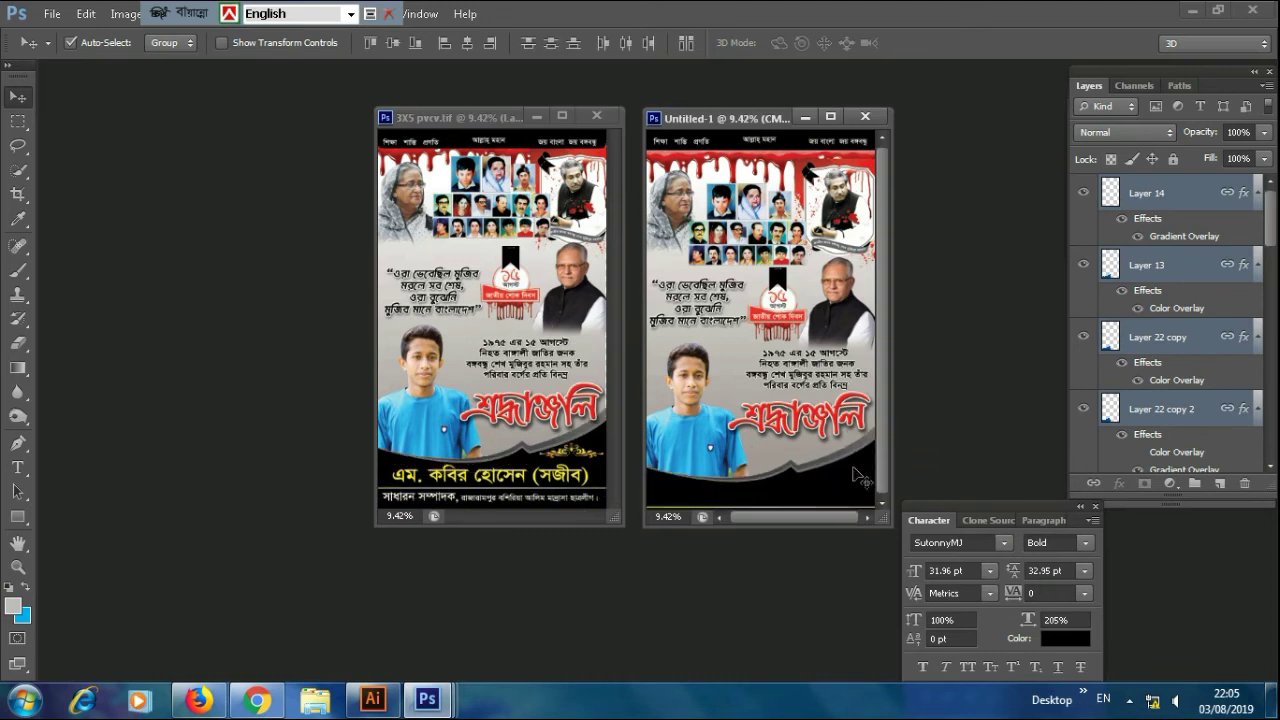
key(shift+Up)
key(shift+Up)
key(shift+Up)
key(shift+Up)
key(shift+Up)
key(shift+Up)
key(shift+Up)
key(shift+Up)
key(shift+Up)
key(shift+Up)
key(shift+Up)
key(shift+Up)
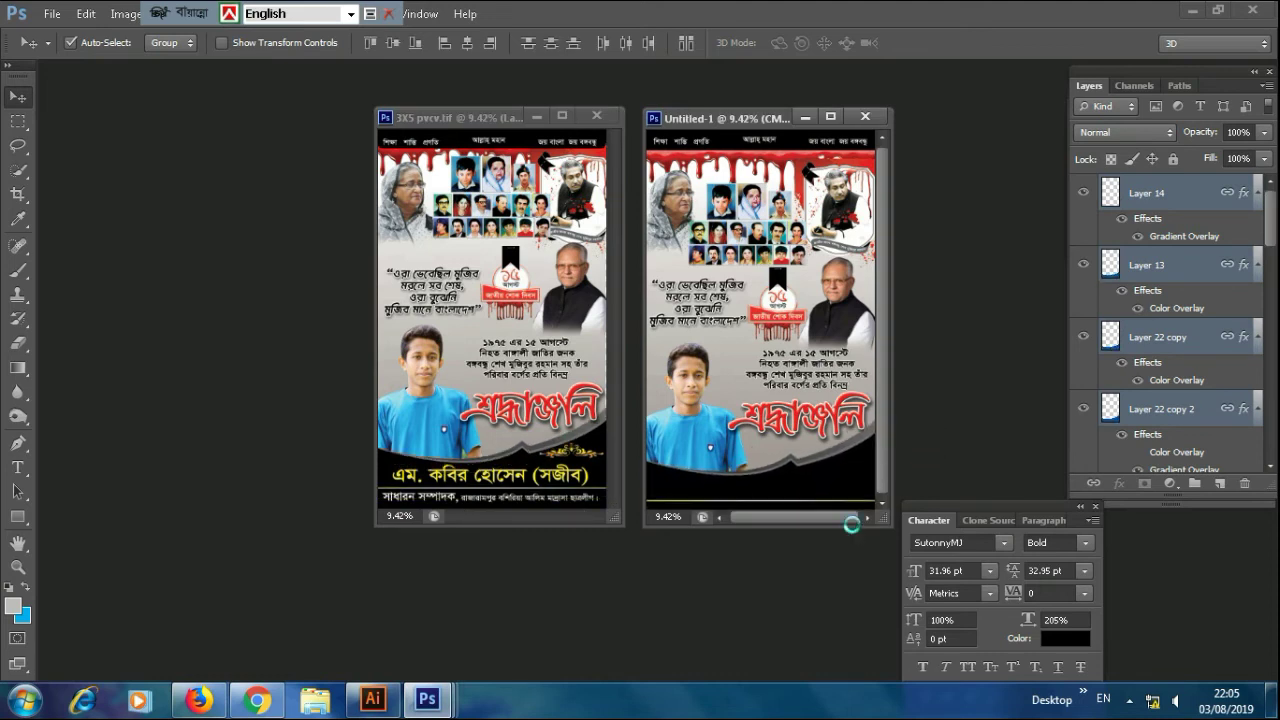
key(shift+Up)
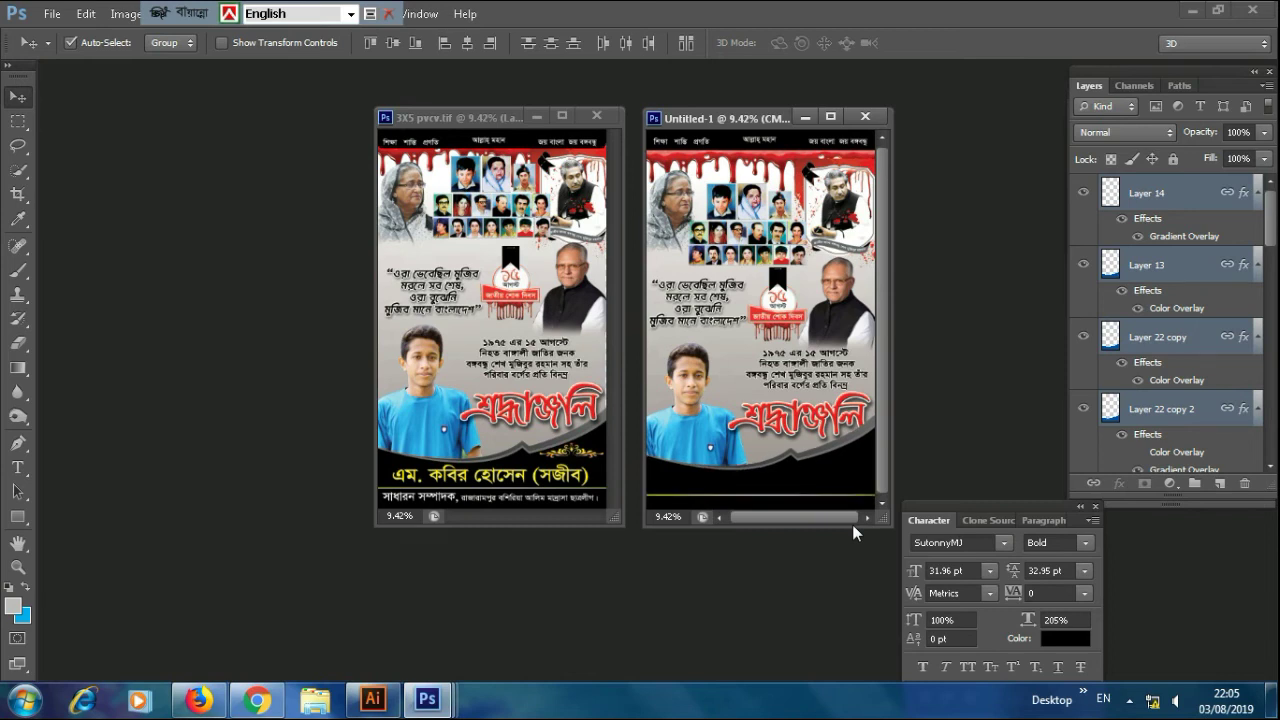
Nudge the red শ্রদ্ধাঞ্জলি title up, away from the curved footer.
click(827, 423)
key(shift+Up)
key(shift+Up)
key(shift+Up)
key(shift+Up)
key(shift+Up)
key(shift+Up)
key(shift+Up)
key(shift+Up)
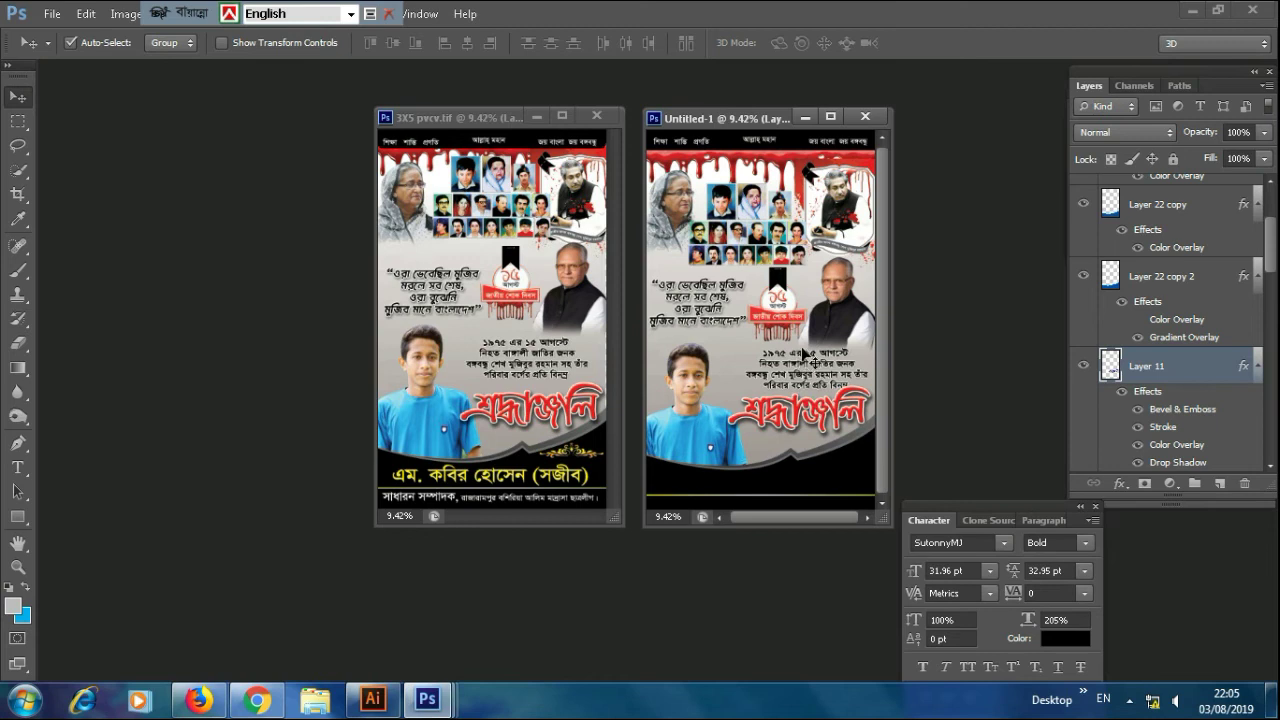
Bring the black-vest portrait to the front and move the four-line tribute text up and slightly left.
click(855, 318)
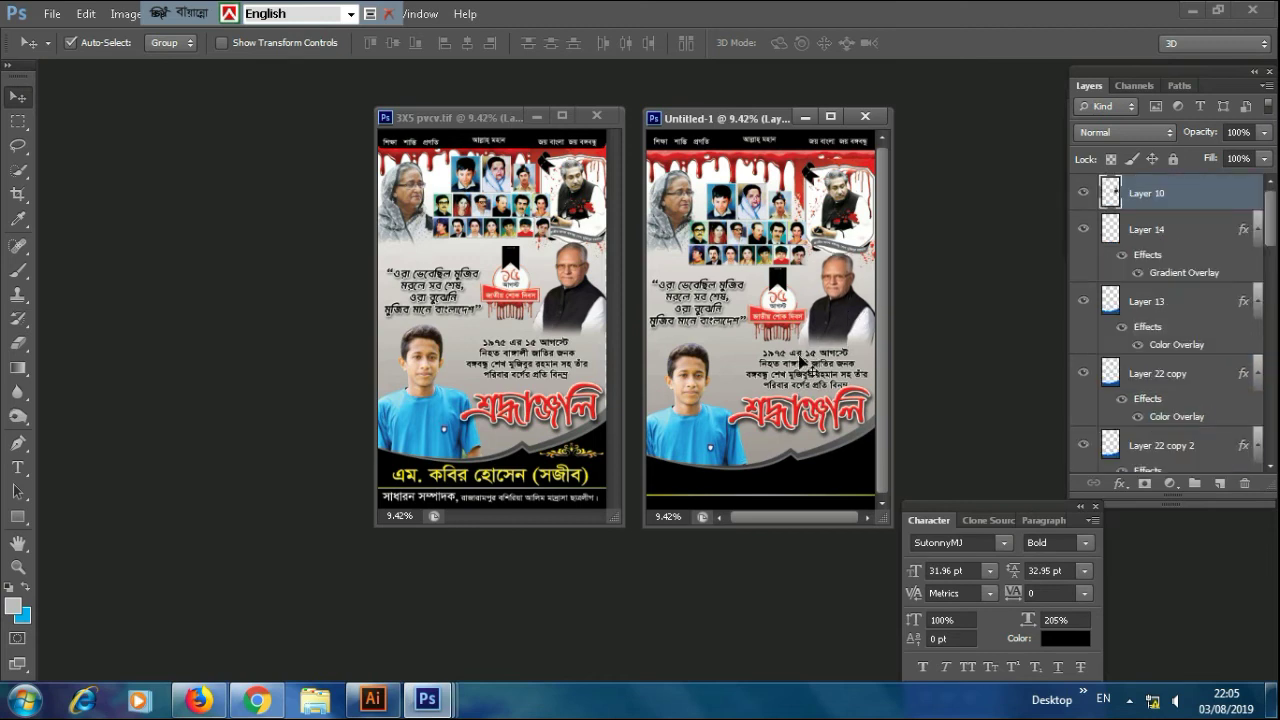
click(830, 358)
key(shift+Up)
key(shift+Up)
key(shift+Up)
key(shift+Up)
key(shift+Up)
key(shift+Up)
key(shift+Up)
key(shift+Up)
key(shift+Up)
key(shift+Up)
key(shift+Up)
key(shift+Up)
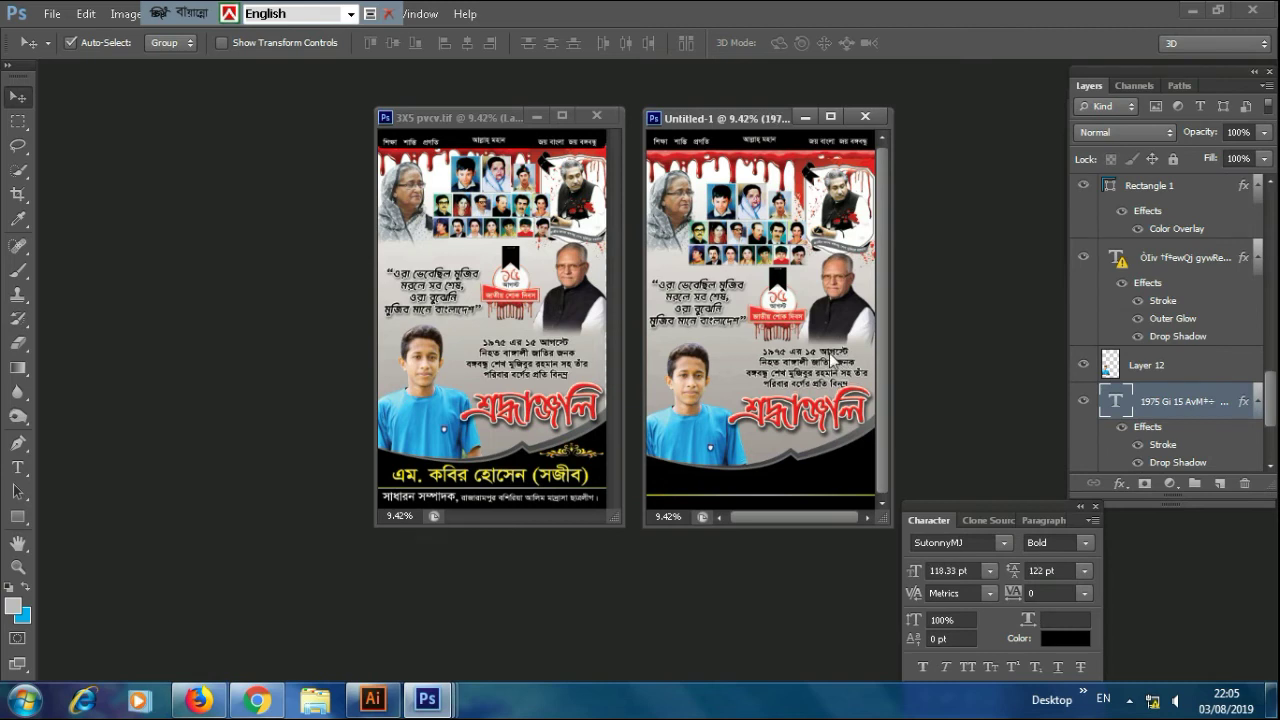
key(shift+Left)
key(shift+Left)
key(shift+Left)
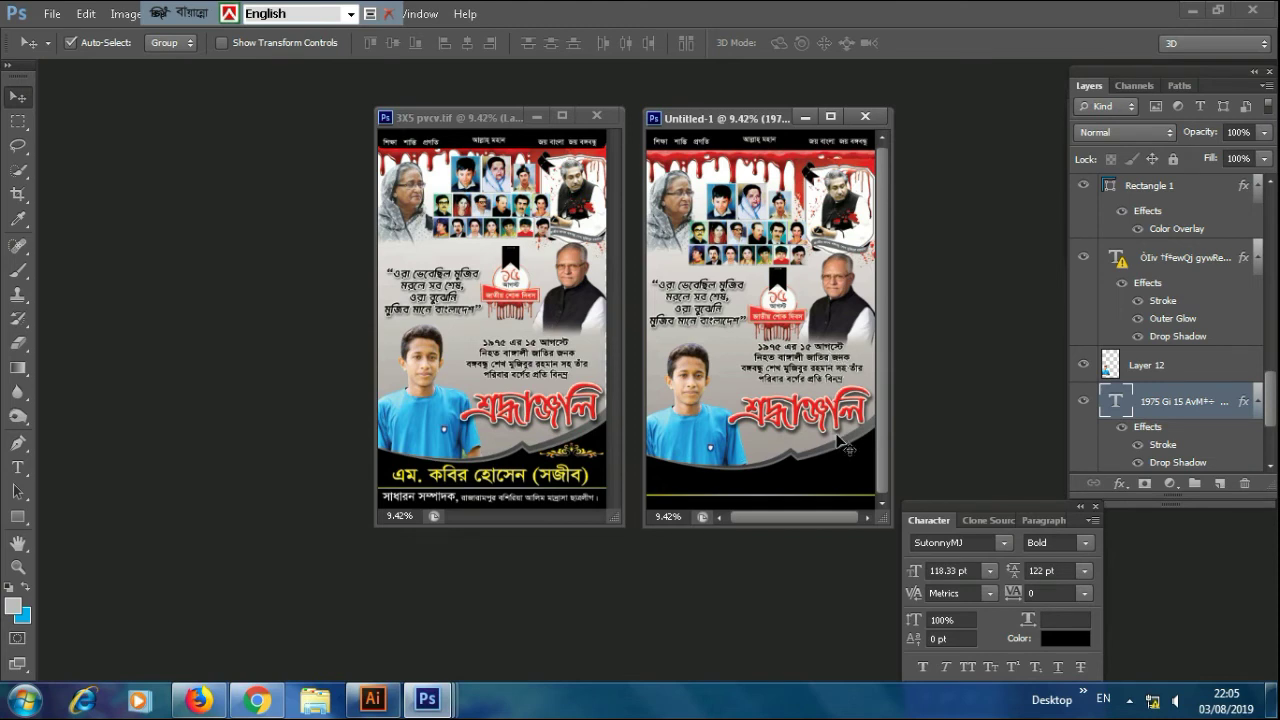
Nudge the red শ্রদ্ধাঞ্জলি title left to line up beneath the four-line tribute text.
click(817, 414)
key(shift+Left)
key(shift+Left)
key(shift+Left)
key(shift+Left)
key(shift+Left)
key(shift+Left)
key(shift+Left)
key(shift+Left)
key(shift+Left)
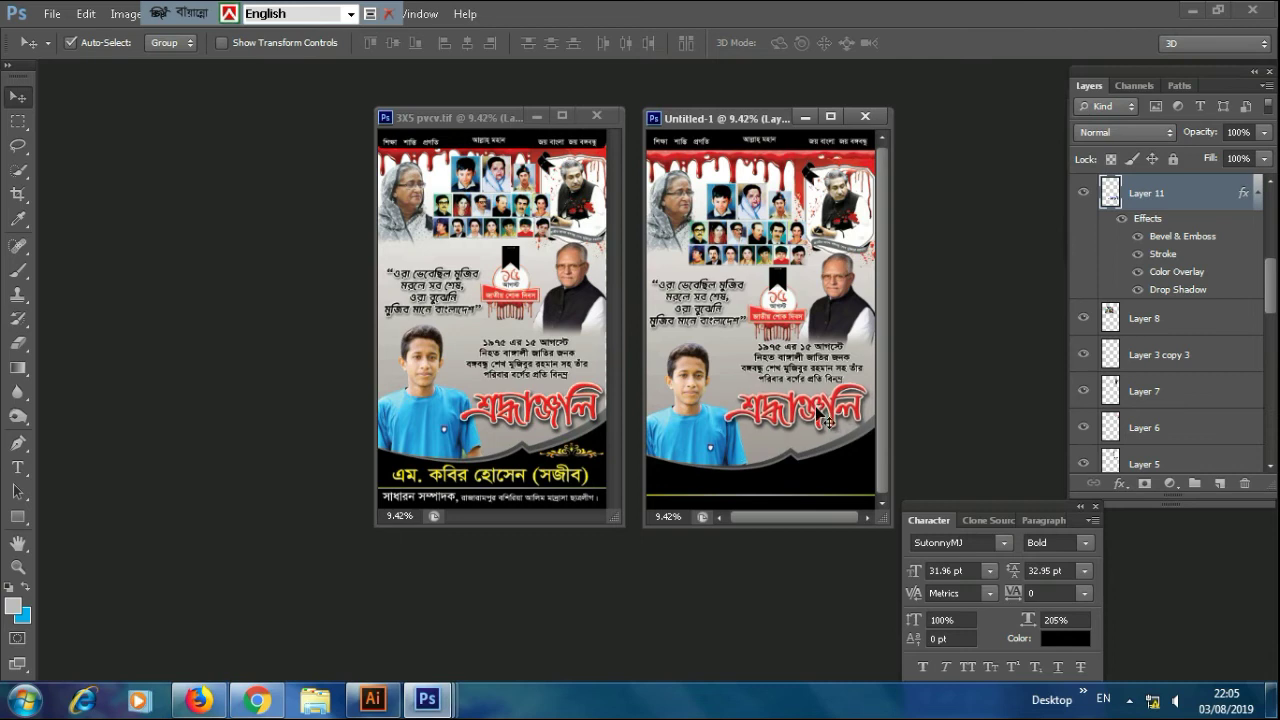
Copy the gold ornament from the poster, bring it to the front, and position it on the right part of the black footer.
click(586, 460)
drag(591, 455, 740, 473)
drag(850, 466, 850, 466)
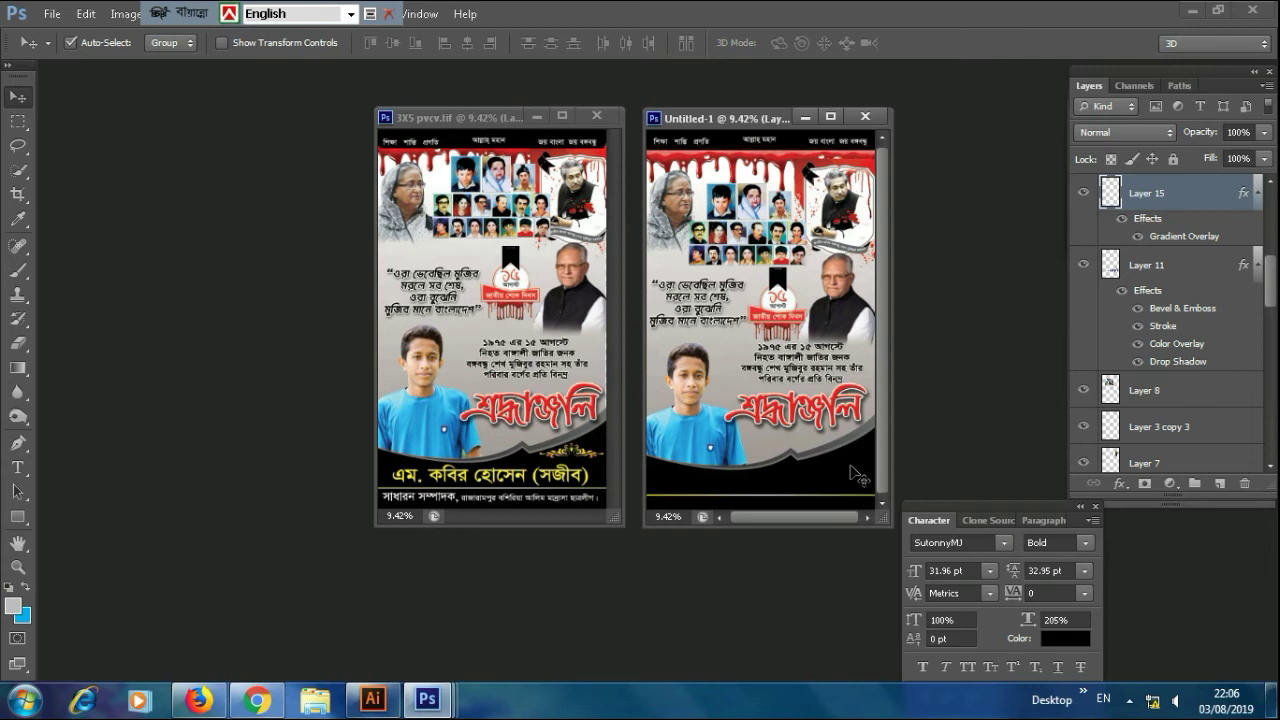
drag(849, 466, 853, 466)
key(Up)
key(Up)
key(Up)
key(Up)
key(Up)
key(Up)
key(Right)
key(Right)
key(Up)
key(Up)
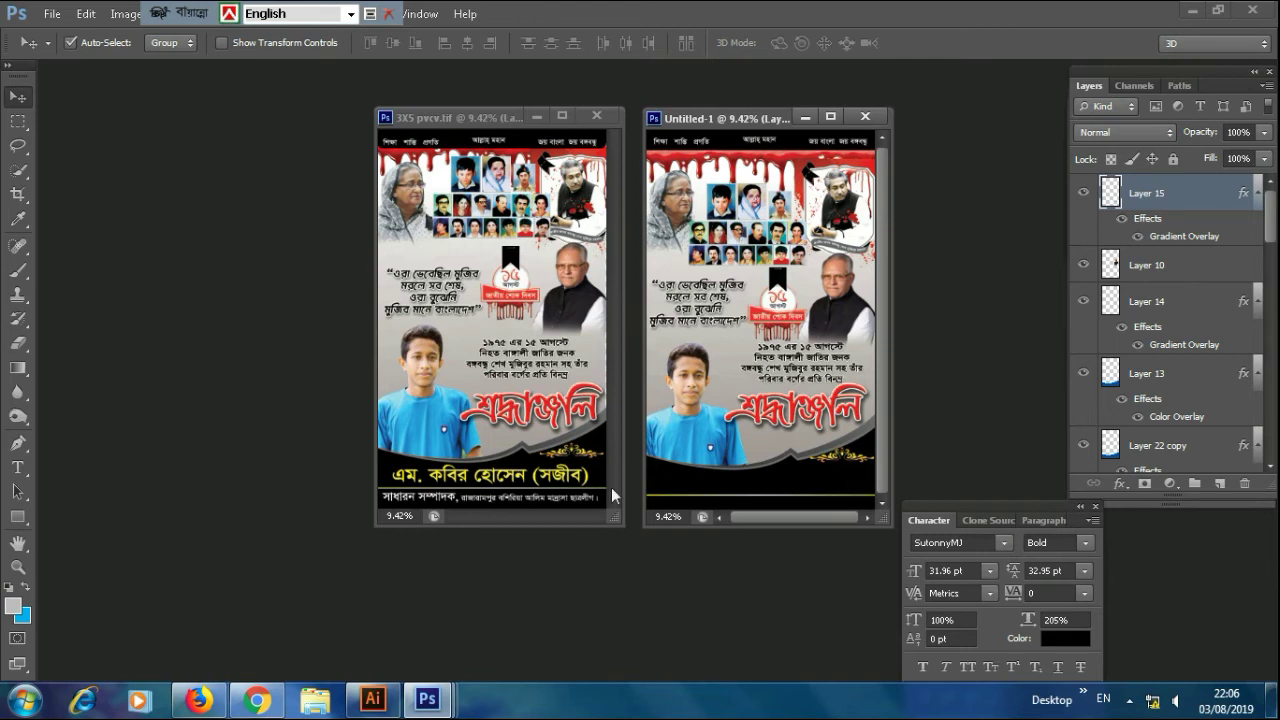
Copy the yellow name line and the white designation line from the poster onto the black footer.
click(499, 476)
drag(519, 483, 778, 488)
drag(509, 500, 747, 510)
Shift the white designation line right until its full text fits inside the black footer beneath the yellow name line.
key(shift+Right)
key(shift+Right)
key(shift+Right)
key(shift+Right)
key(shift+Right)
key(shift+Right)
key(shift+Right)
key(shift+Right)
key(shift+Right)
key(shift+Right)
key(shift+Right)
key(shift+Right)
key(shift+Right)
key(shift+Right)
key(shift+Right)
key(shift+Right)
key(shift+Right)
key(shift+Right)
key(shift+Right)
key(shift+Right)
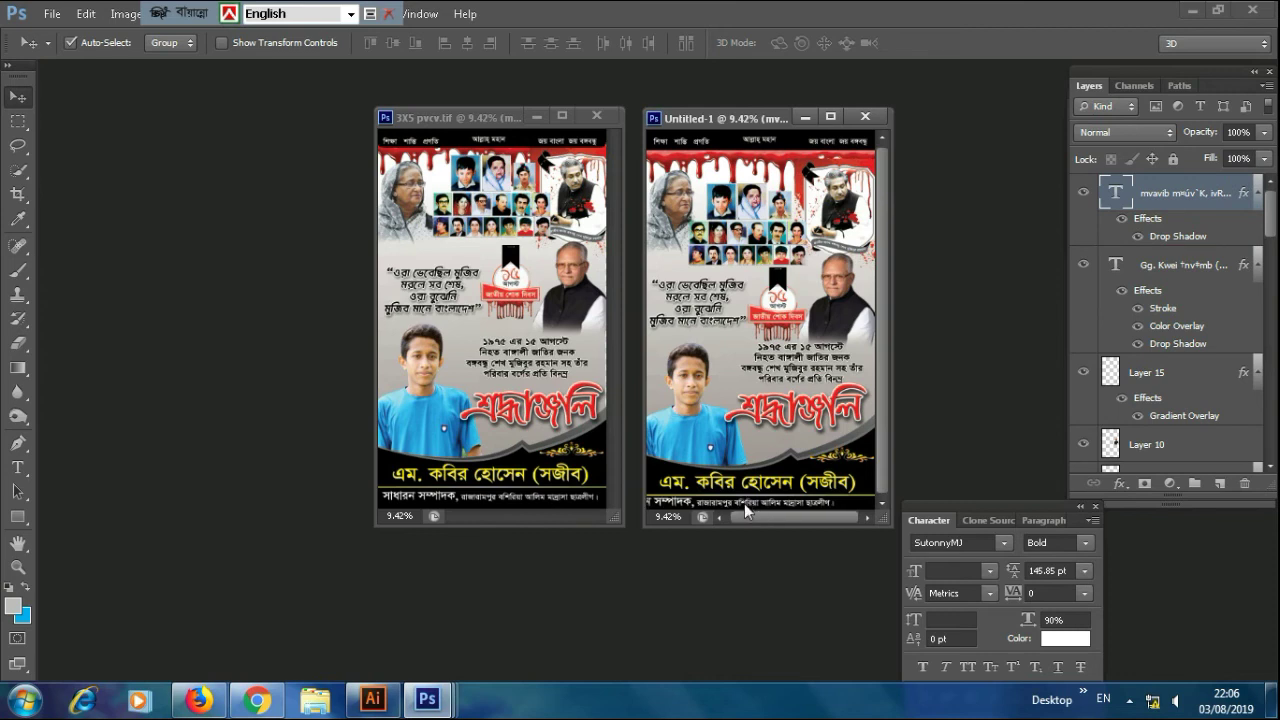
key(shift+Right)
key(shift+Right)
key(shift+Right)
key(shift+Right)
key(shift+Right)
key(shift+Right)
key(shift+Right)
key(shift+Right)
key(shift+Right)
key(shift+Right)
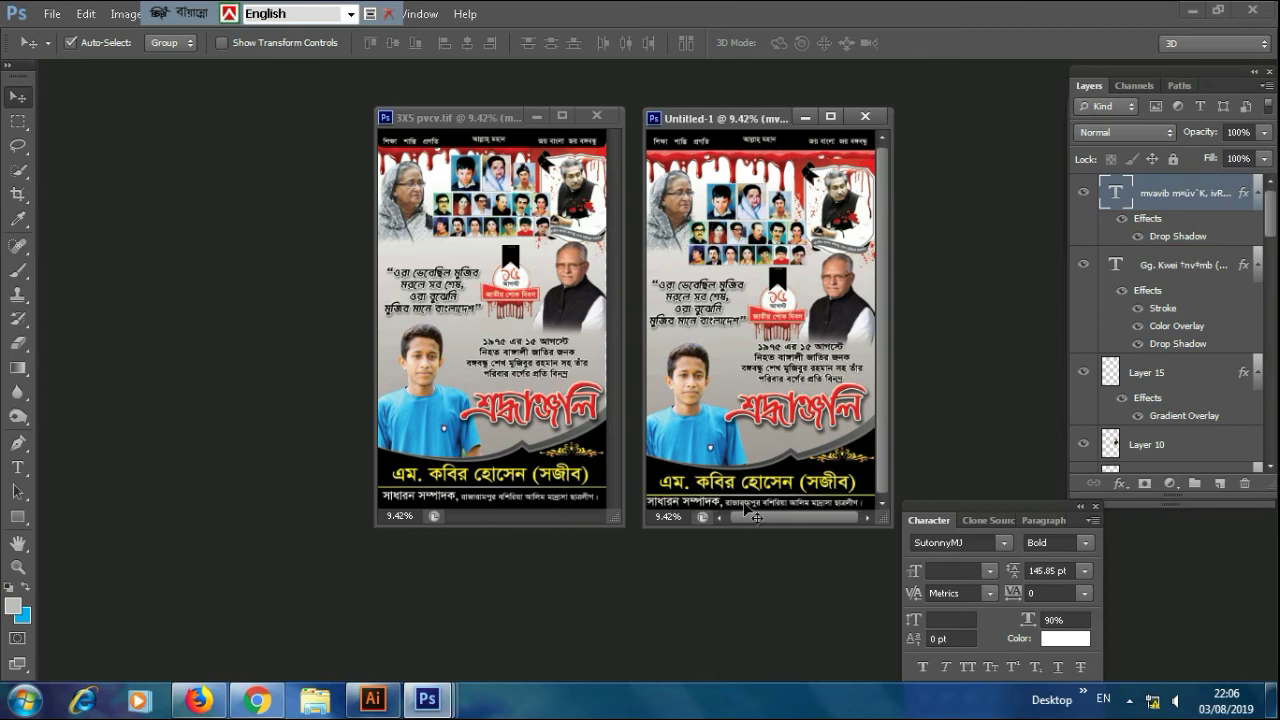
Nudge the white designation line slightly down below the thin footer rule.
click(733, 489)
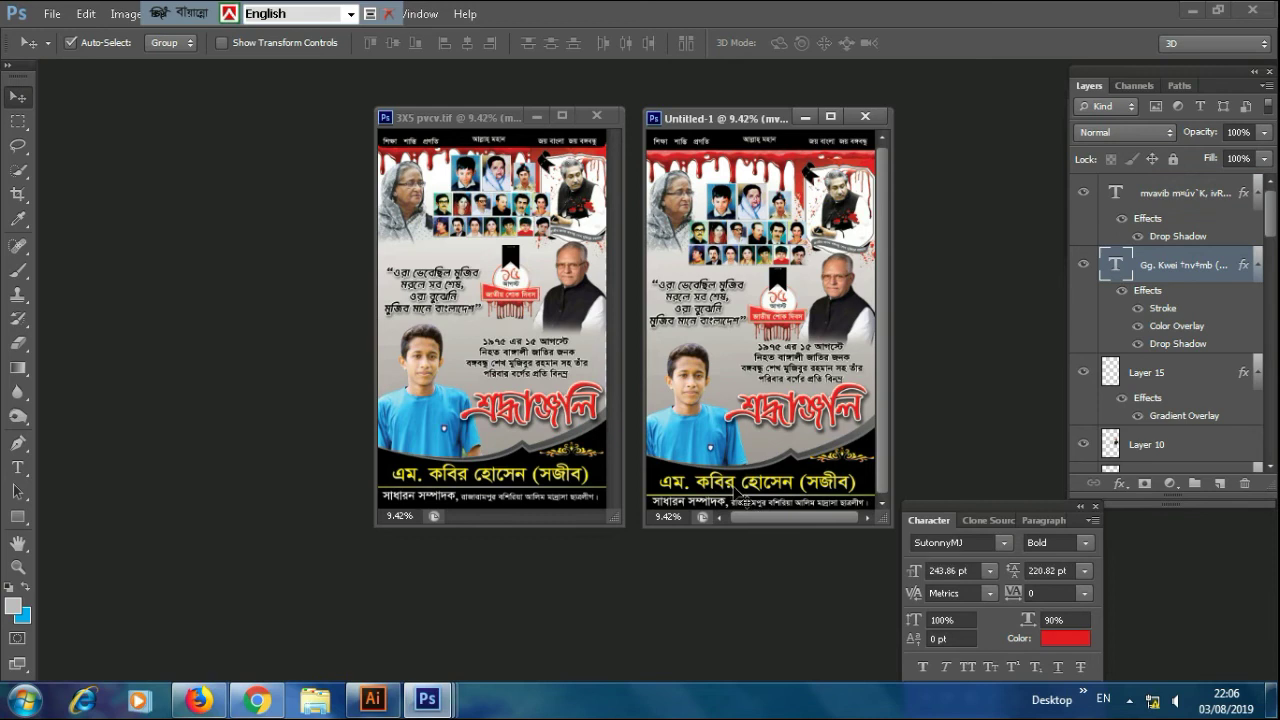
click(759, 505)
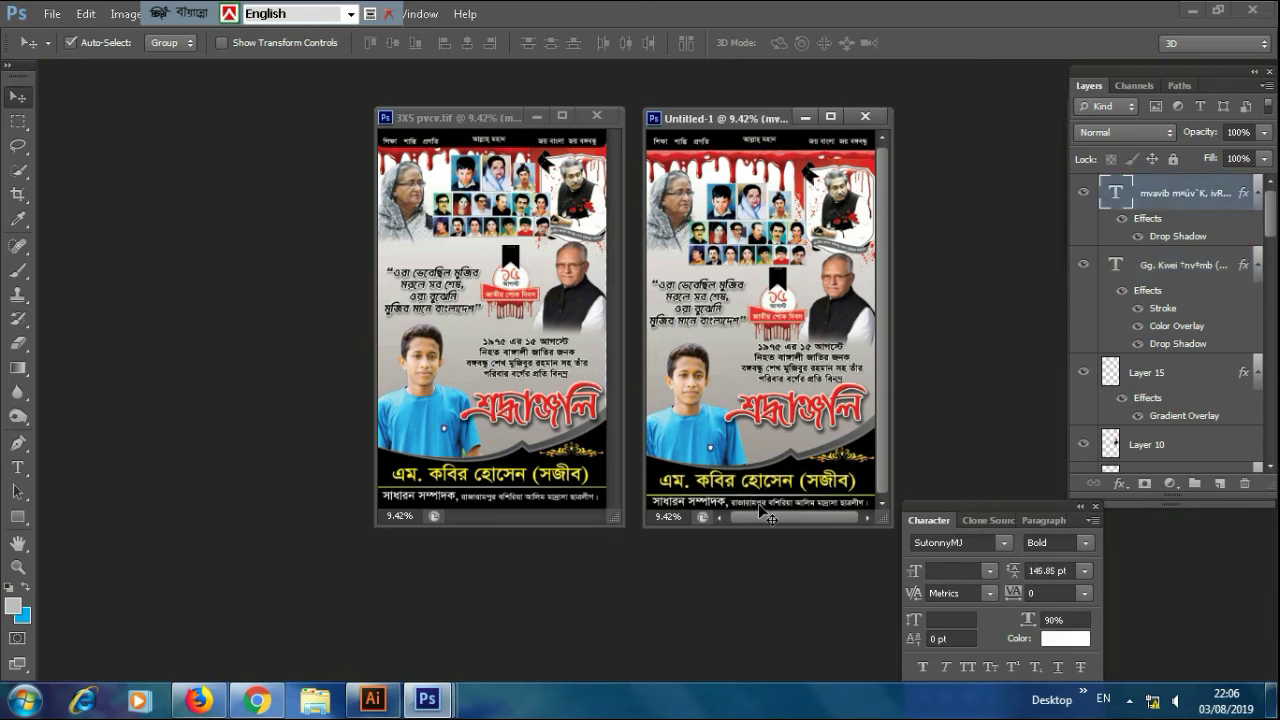
key(shift+Down)
key(shift+Down)
Maximize the new poster document and enlarge its view to 16.67% to review the assembled layout.
click(713, 335)
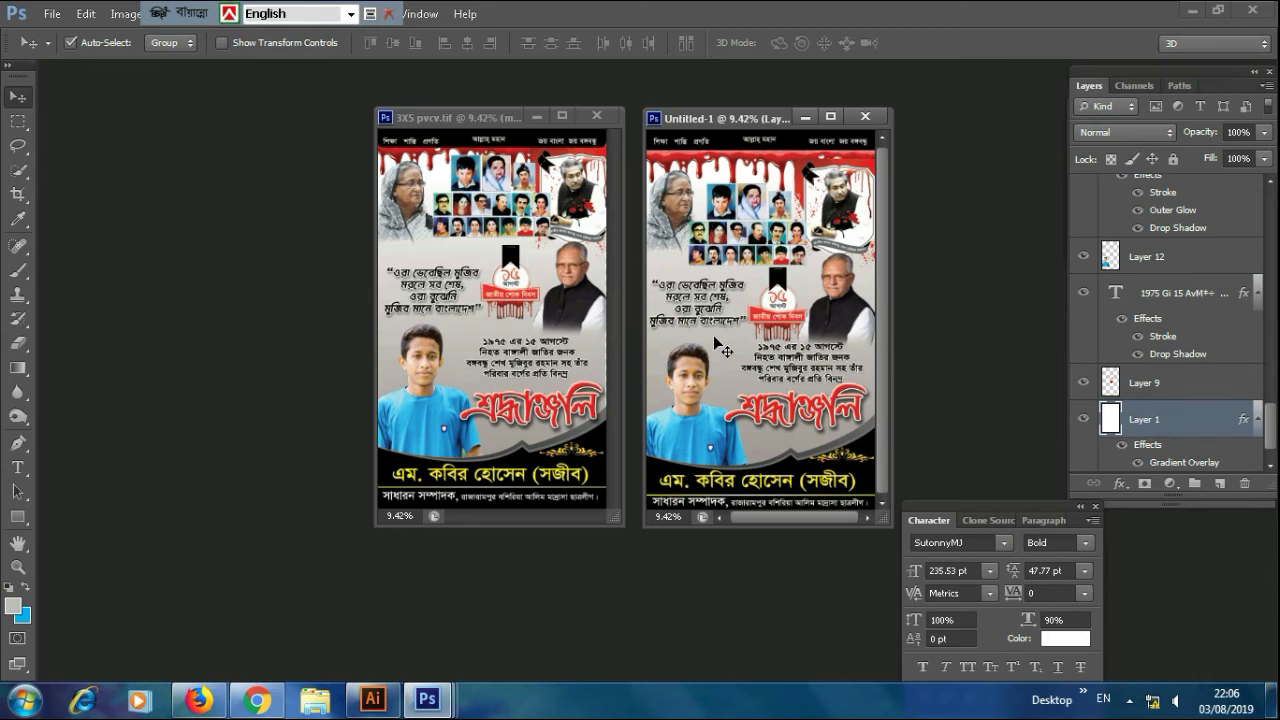
click(831, 117)
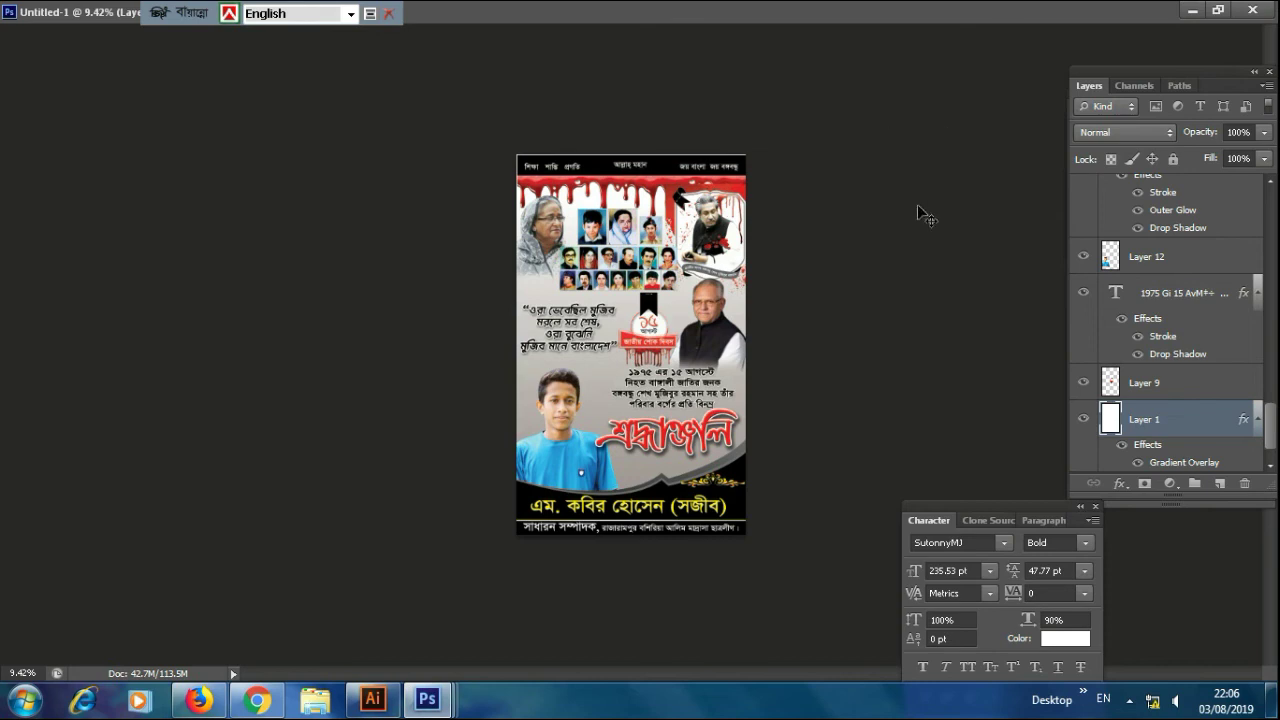
key(ctrl+equal)
key(ctrl+equal)
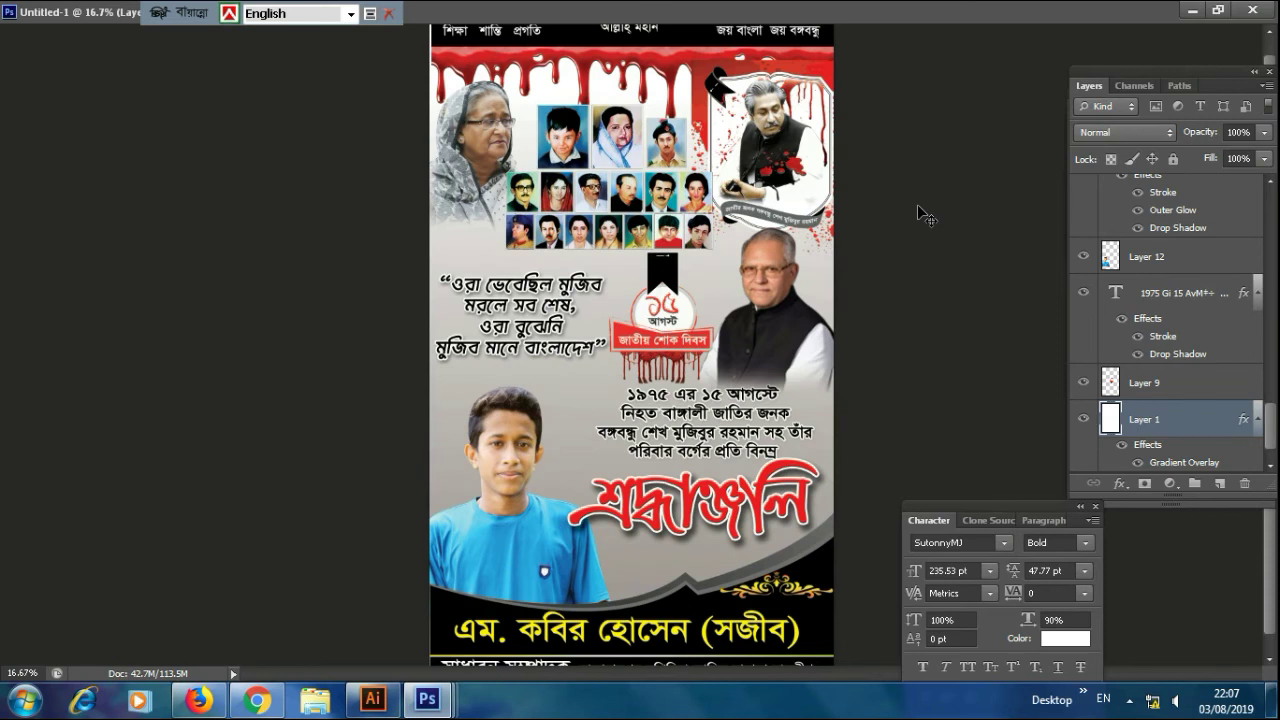